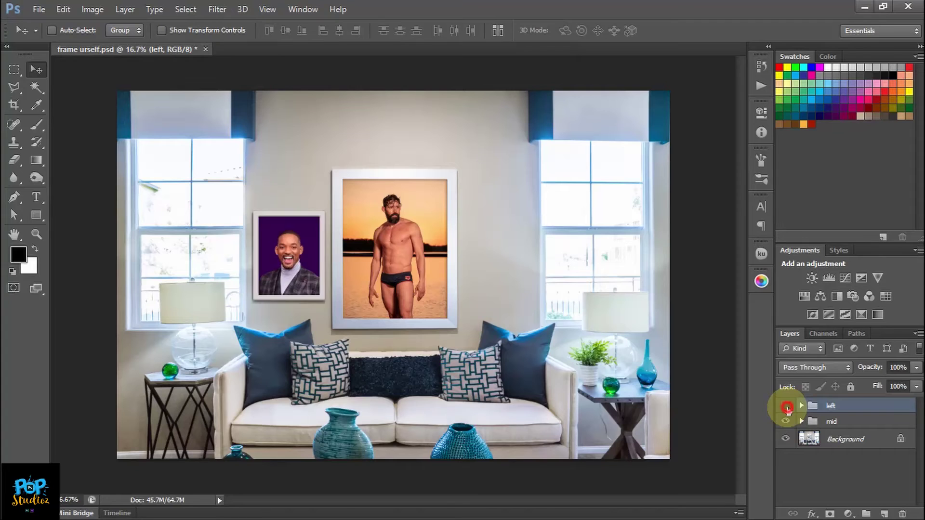
# Step: Briefly hide and then reshow the left and middle framed photo groups
pyautogui.click(786, 406)
pyautogui.click(786, 422)
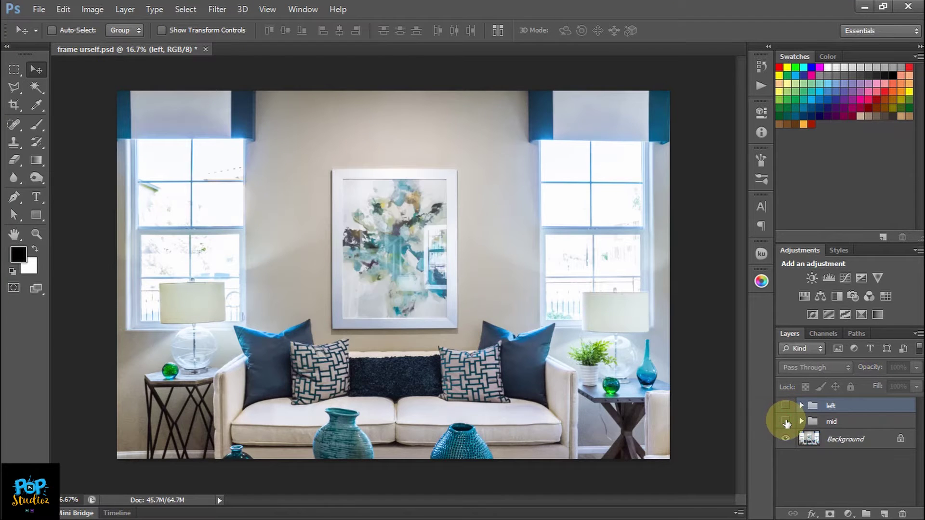
pyautogui.click(787, 423)
pyautogui.click(786, 406)
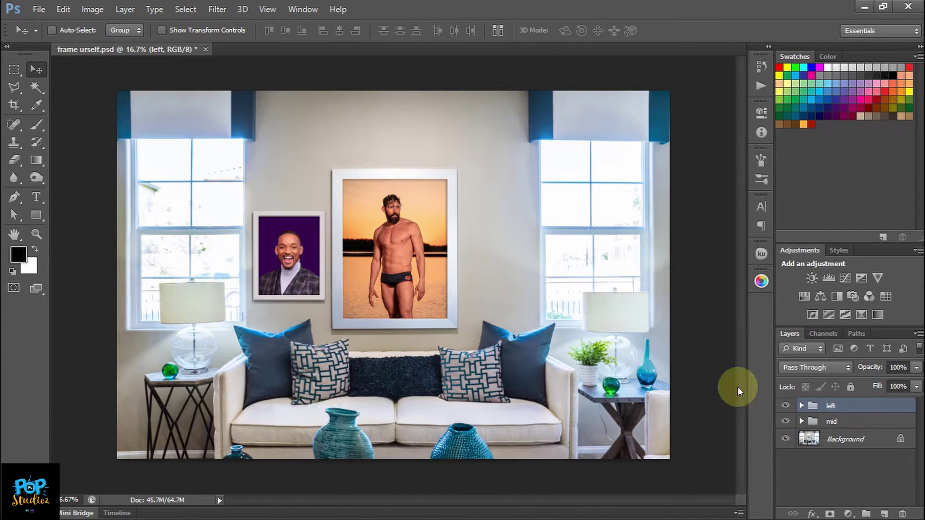
# Step: Open neonbrand-Wp7t4cWN-68-unsplash.jpg as a new document
pyautogui.click(37, 10)
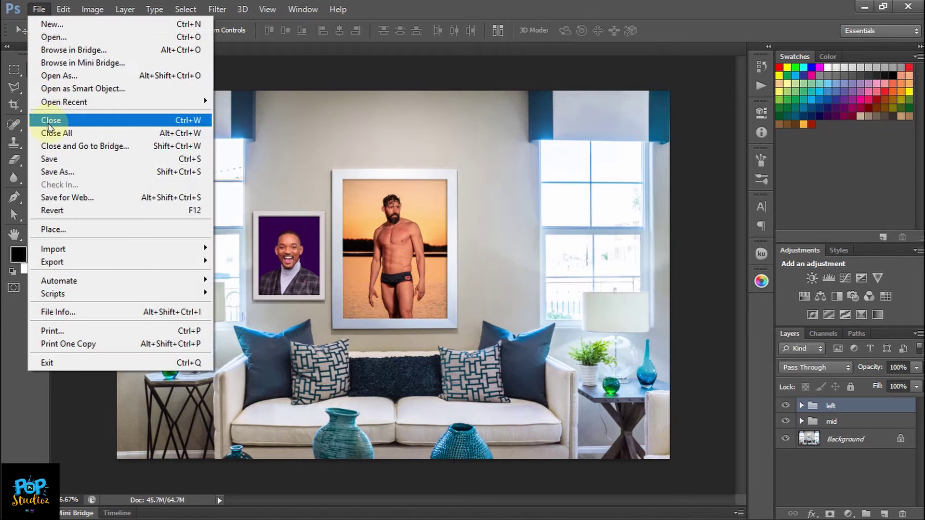
pyautogui.click(51, 42)
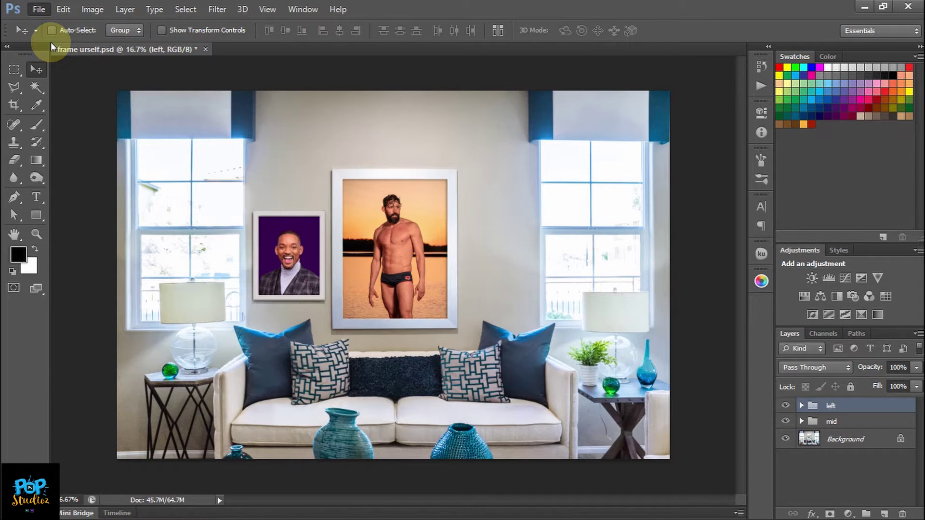
pyautogui.click(39, 10)
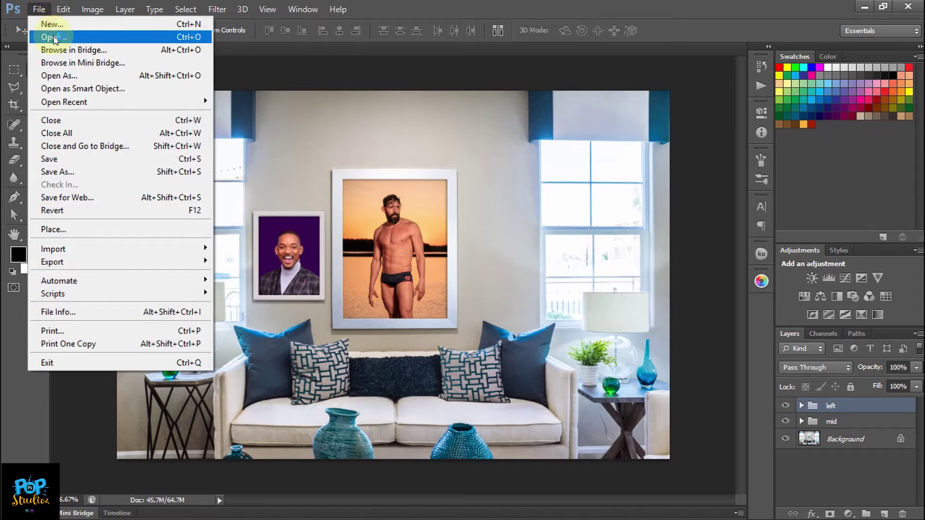
pyautogui.click(55, 38)
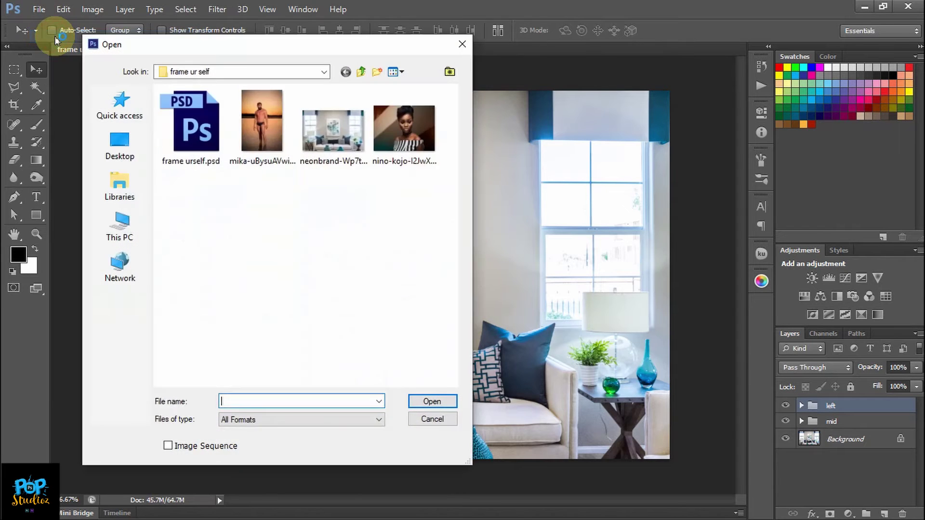
pyautogui.click(355, 134)
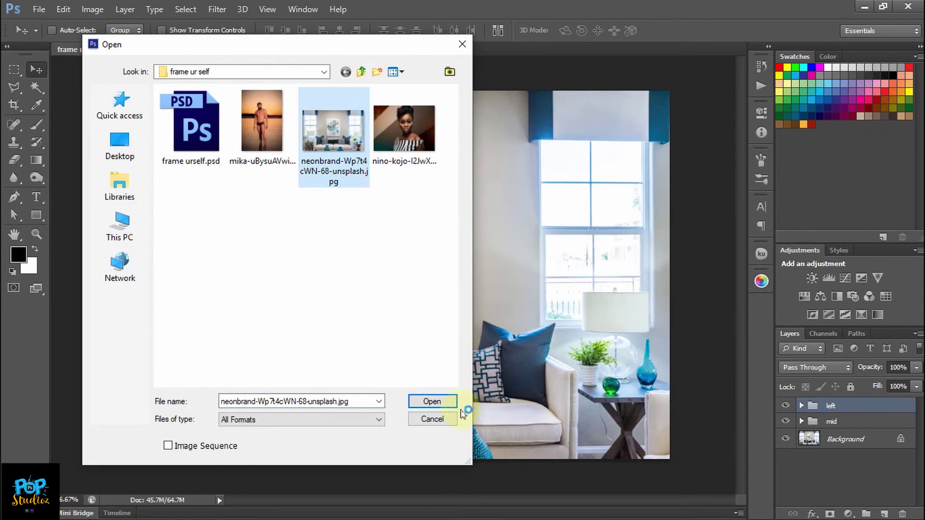
pyautogui.click(445, 403)
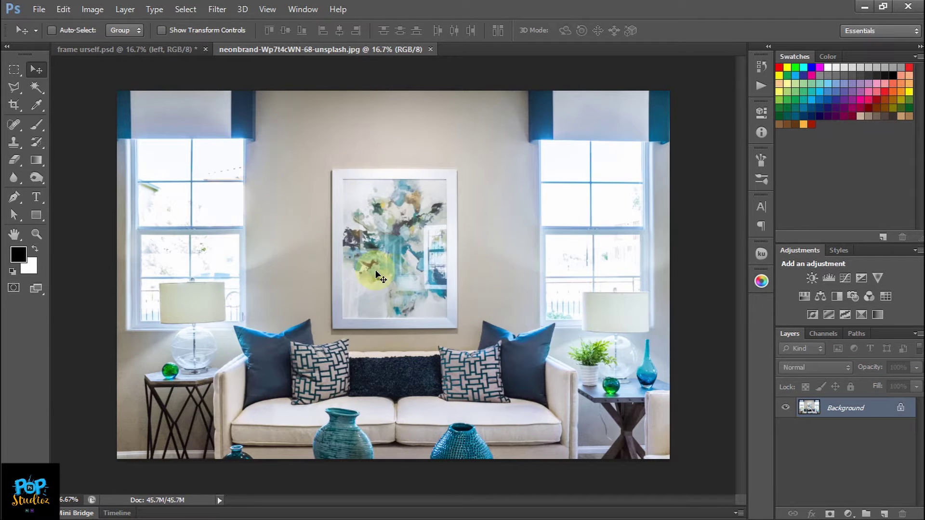
# Step: Duplicate the Background layer as 'bg' and zoom in on the framed painting
pyautogui.rightClick(874, 414)
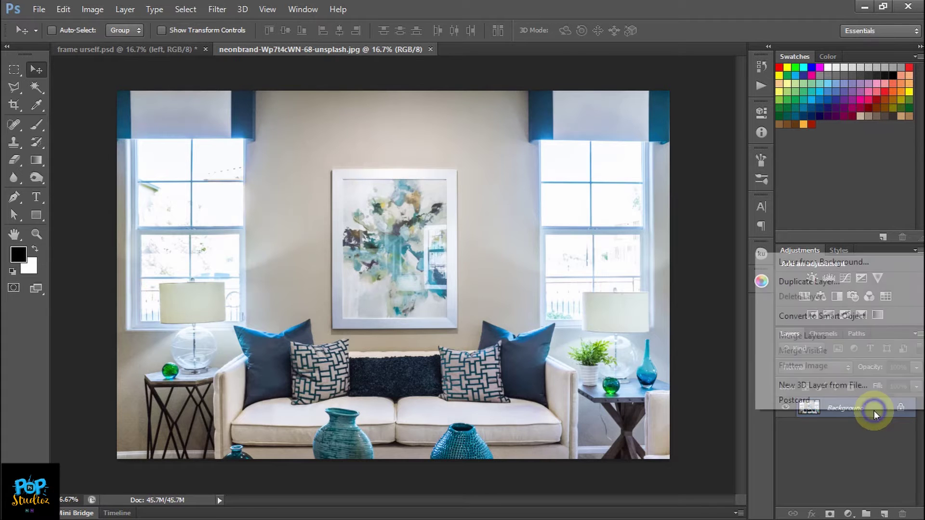
pyautogui.click(821, 284)
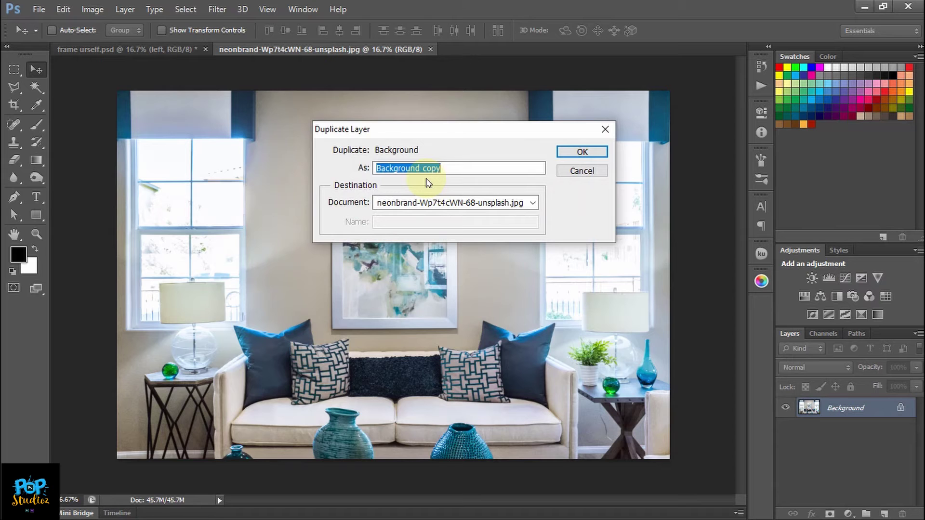
pyautogui.write('b')
pyautogui.press('Return')
pyautogui.press('z')
pyautogui.click(448, 184)
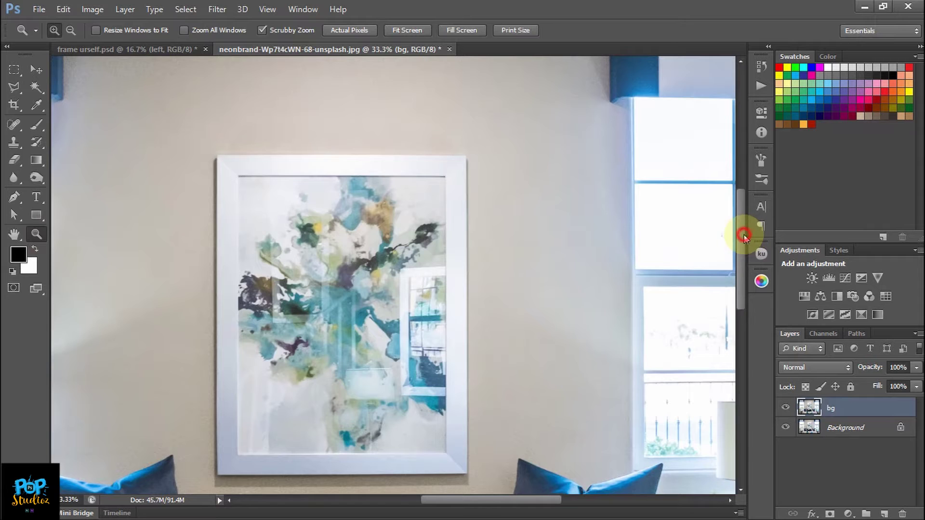
# Step: Draw a black-fill, no-stroke rectangle of 912 × 1233 px over the painting
pyautogui.moveTo(744, 236); pyautogui.dragTo(744, 250)
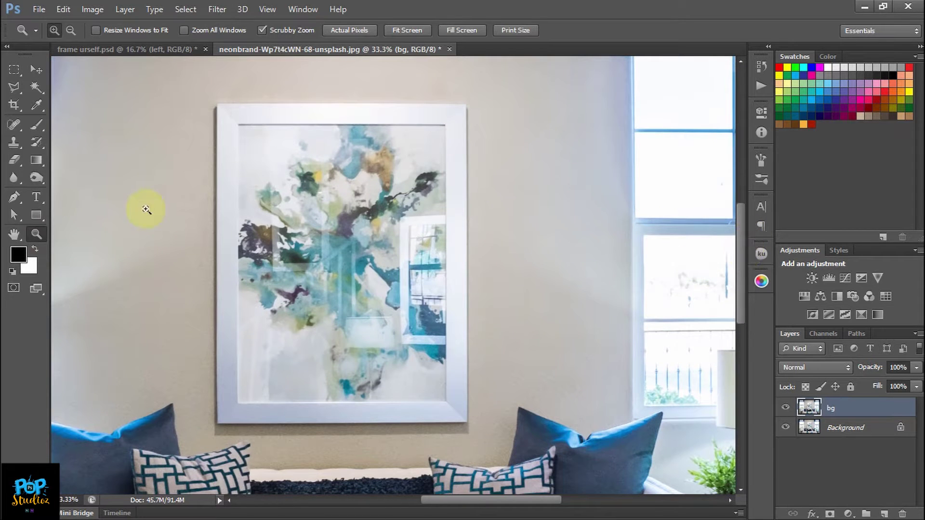
pyautogui.click(36, 215)
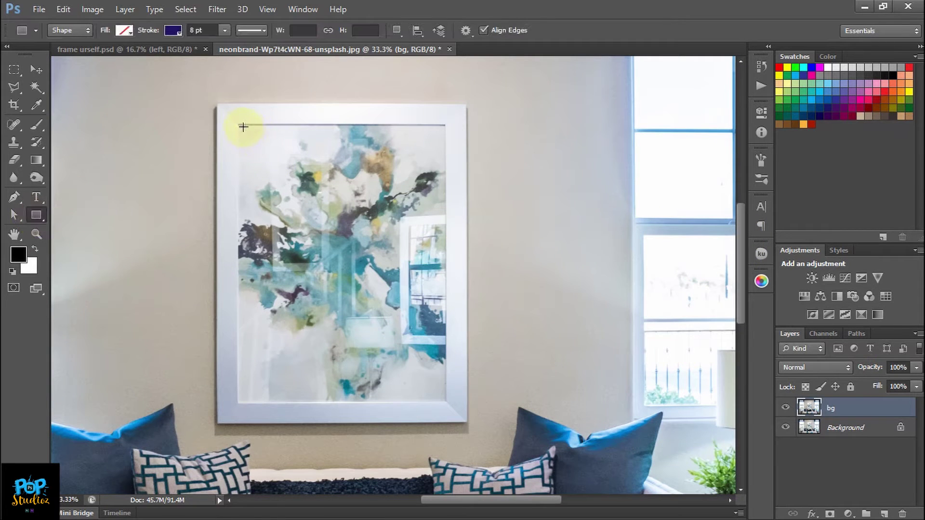
pyautogui.click(123, 31)
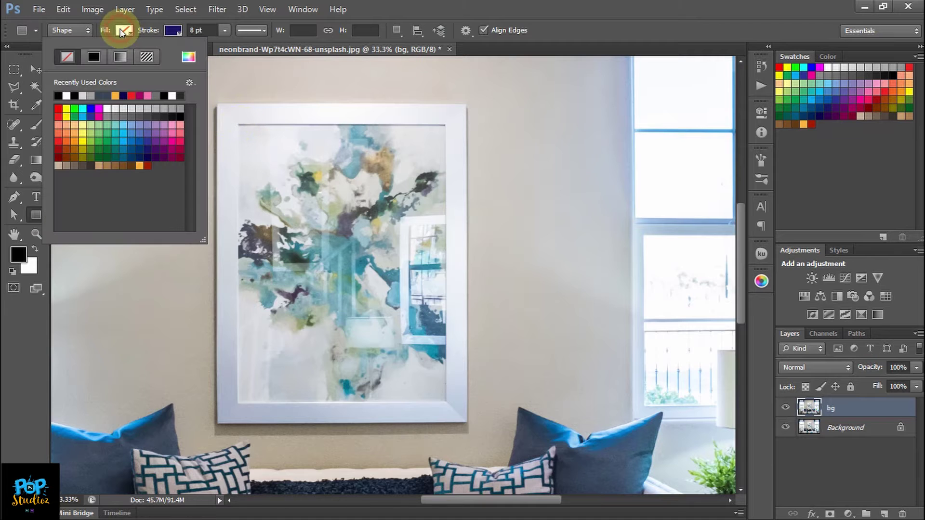
pyautogui.click(60, 95)
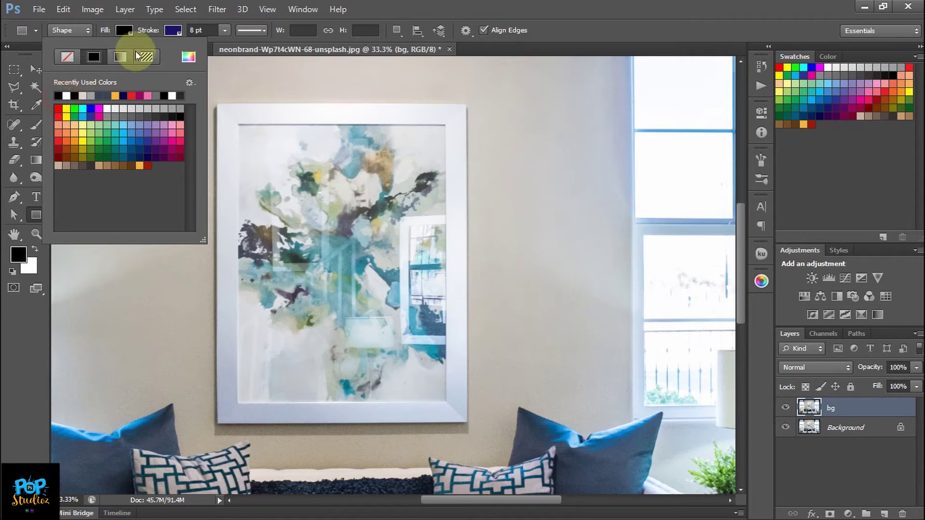
pyautogui.click(173, 30)
pyautogui.click(117, 56)
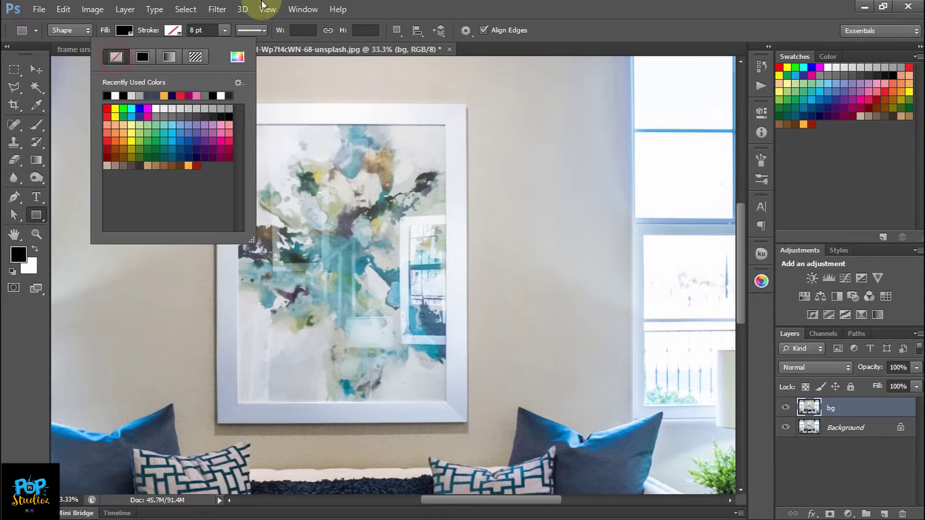
pyautogui.click(371, 11)
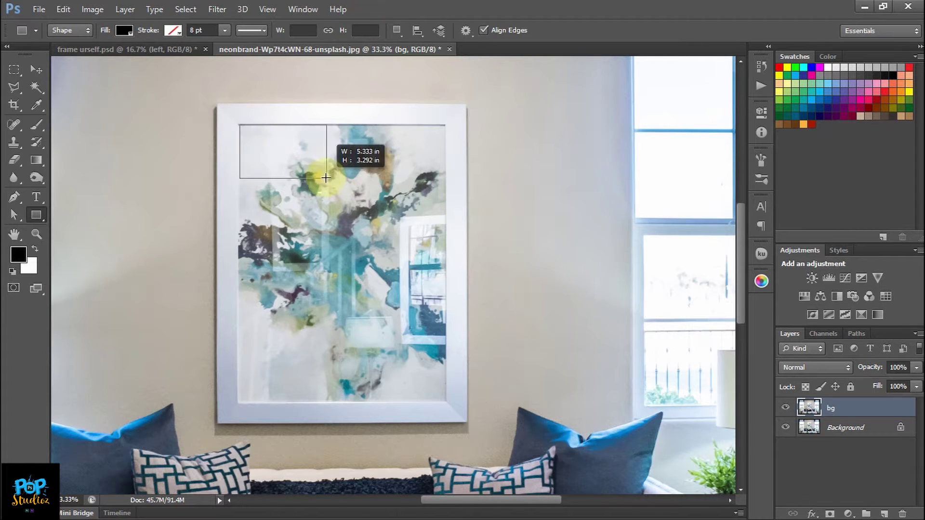
pyautogui.moveTo(239, 125)
pyautogui.mouseDown()
pyautogui.moveTo(431, 277)
pyautogui.moveTo(443, 311)
pyautogui.moveTo(445, 403)
pyautogui.mouseUp()
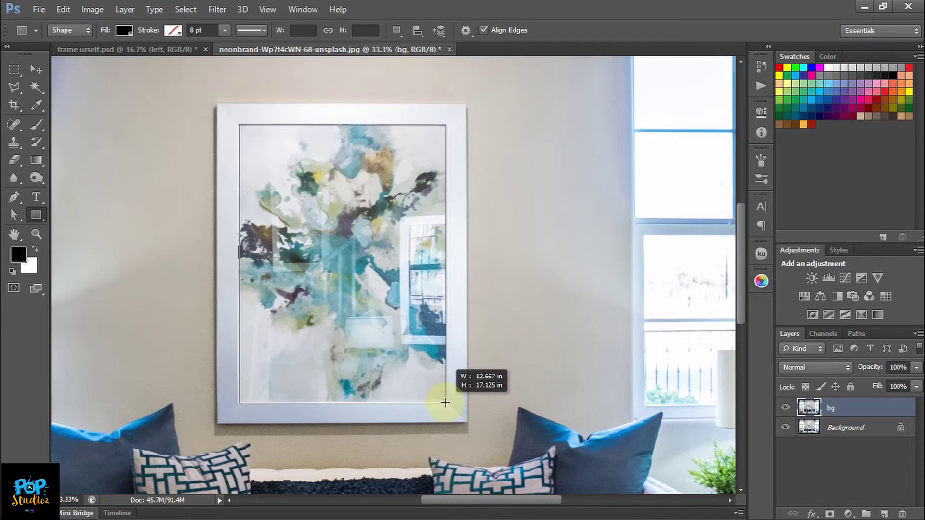
pyautogui.moveTo(445, 403); pyautogui.dragTo(446, 403)
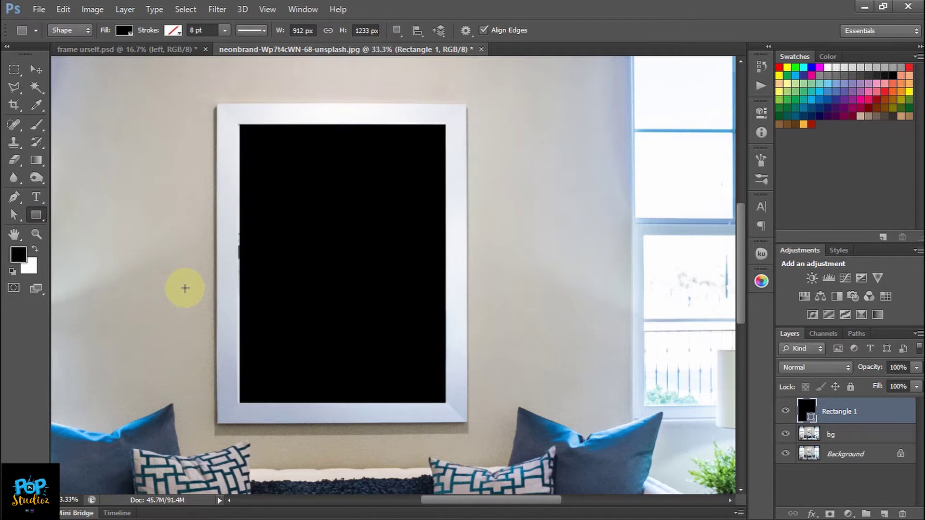
# Step: Nudge Rectangle 1's corner anchors outward so it fits the frame opening at 922 × 1235 px
pyautogui.hotkey('ctrl', '+')
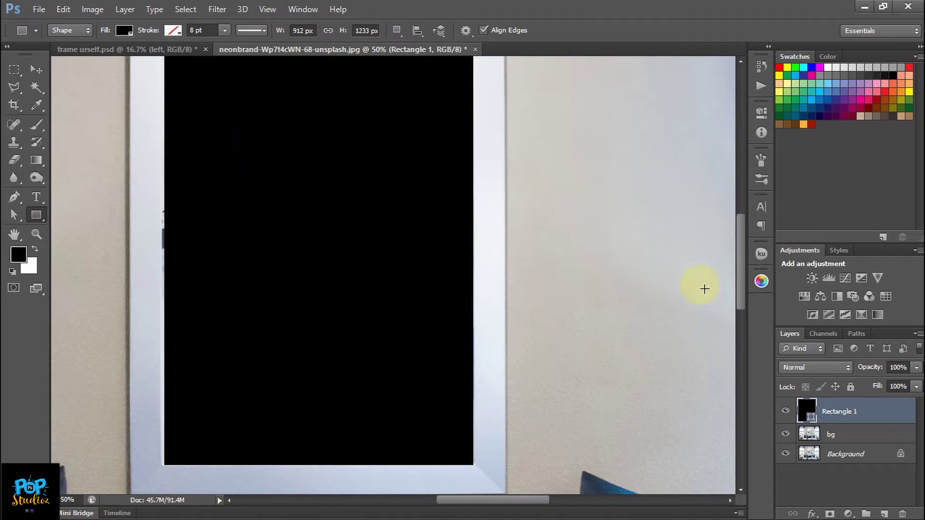
pyautogui.moveTo(741, 277); pyautogui.dragTo(742, 288)
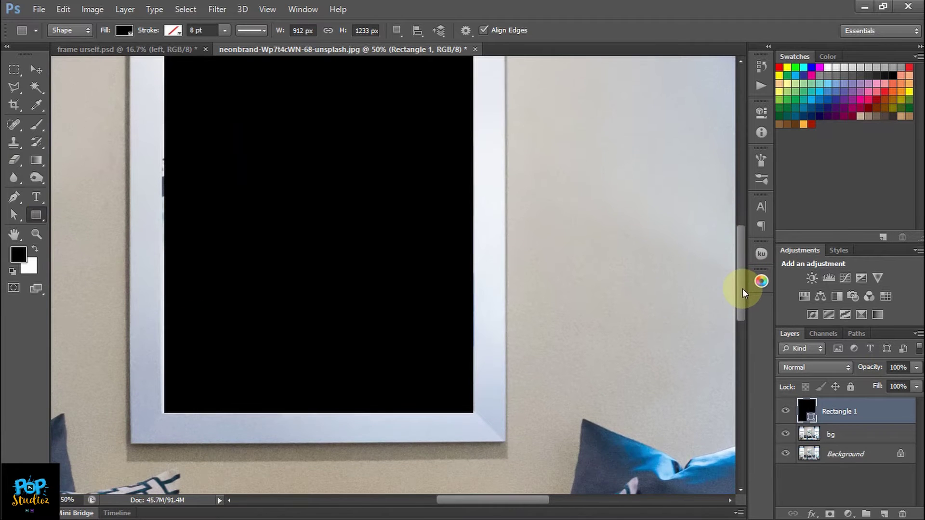
pyautogui.click(15, 215)
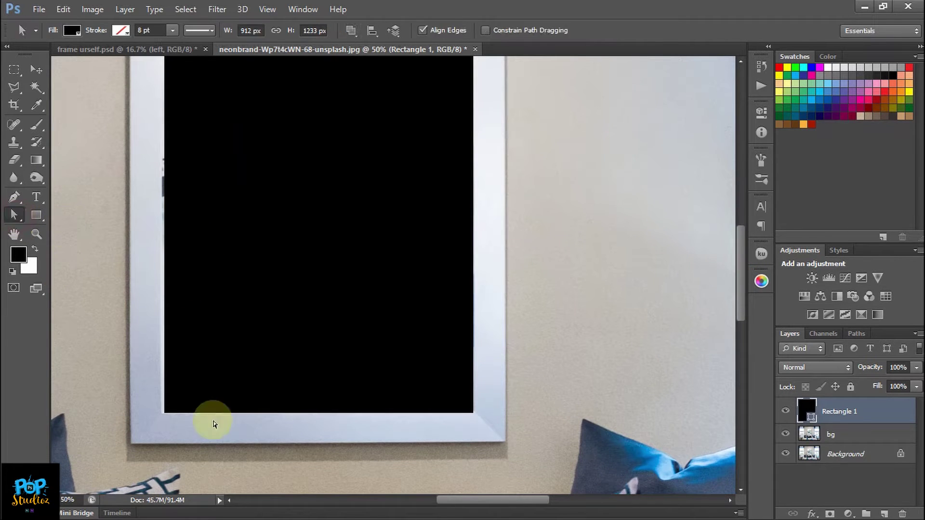
pyautogui.click(140, 394)
pyautogui.moveTo(154, 415); pyautogui.dragTo(174, 426)
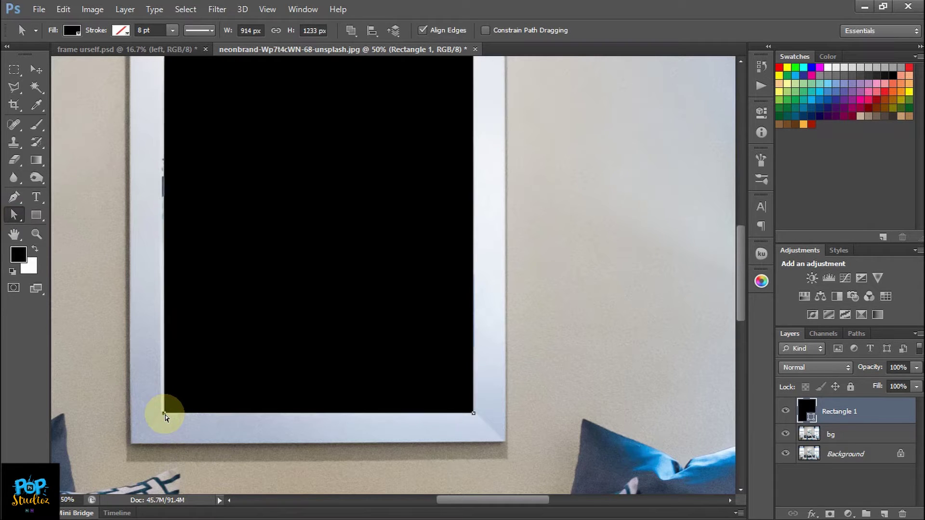
pyautogui.press('Left')
pyautogui.press('Left')
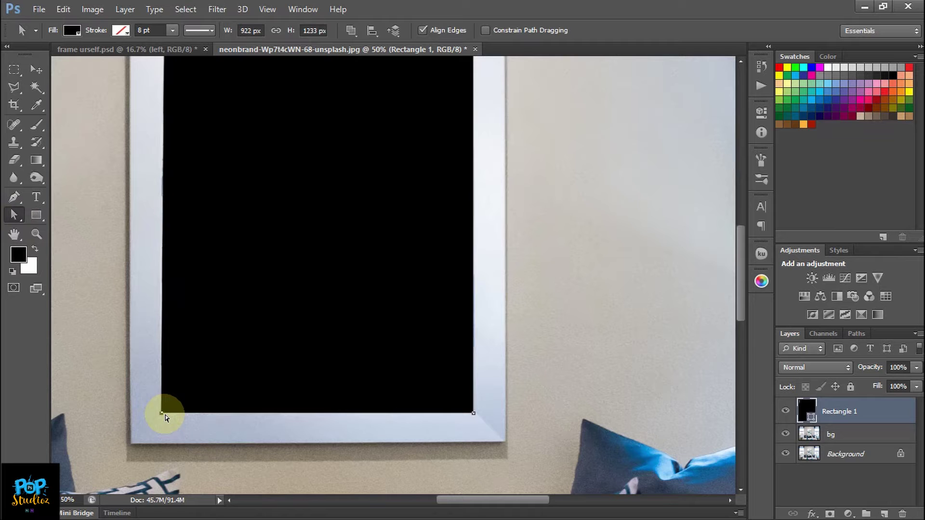
pyautogui.moveTo(742, 299); pyautogui.dragTo(728, 272)
pyautogui.moveTo(147, 95); pyautogui.dragTo(180, 128)
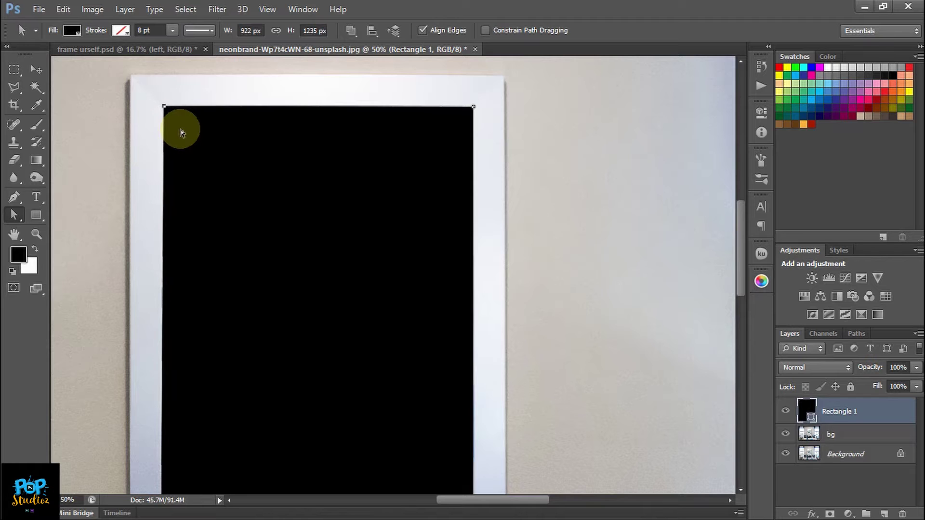
pyautogui.moveTo(742, 213); pyautogui.dragTo(752, 246)
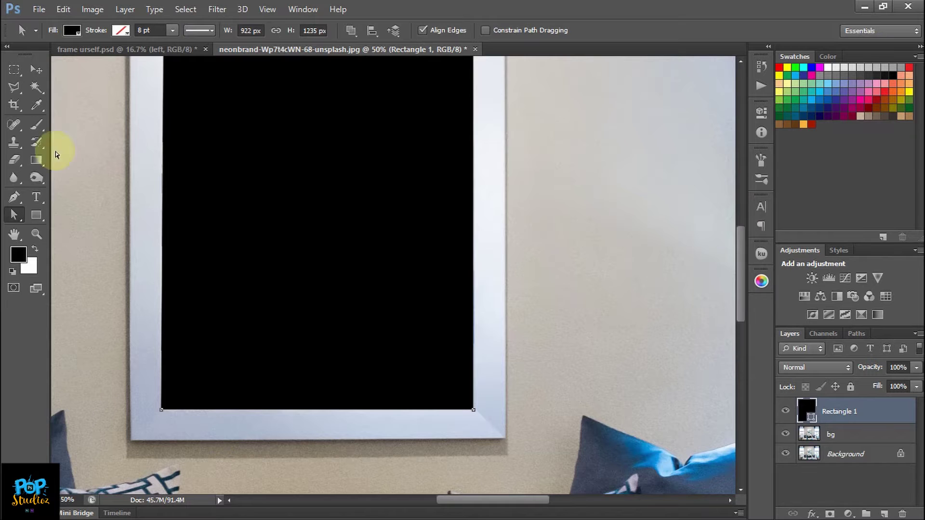
pyautogui.click(42, 69)
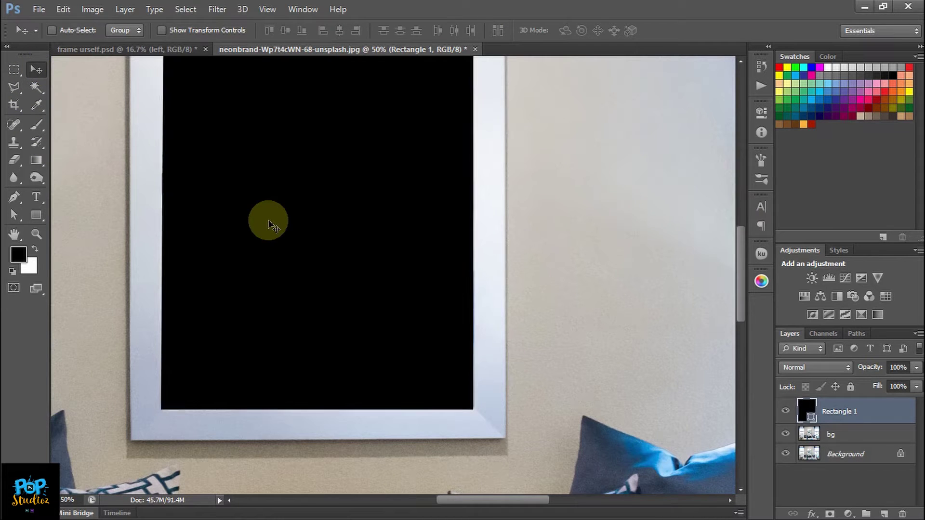
pyautogui.hotkey('ctrl', '-')
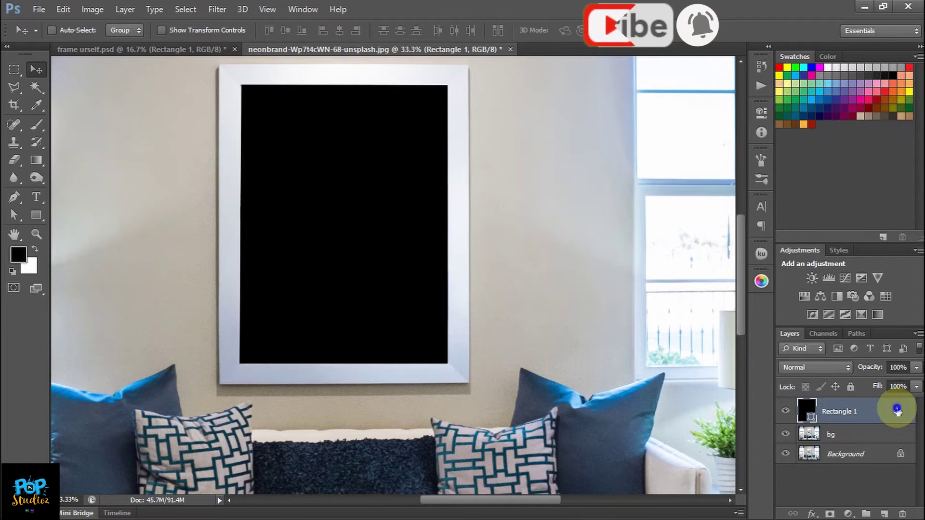
# Step: Convert Rectangle 1 to a smart object, rename it 'frame', and open its contents
pyautogui.rightClick(897, 408)
pyautogui.click(667, 166)
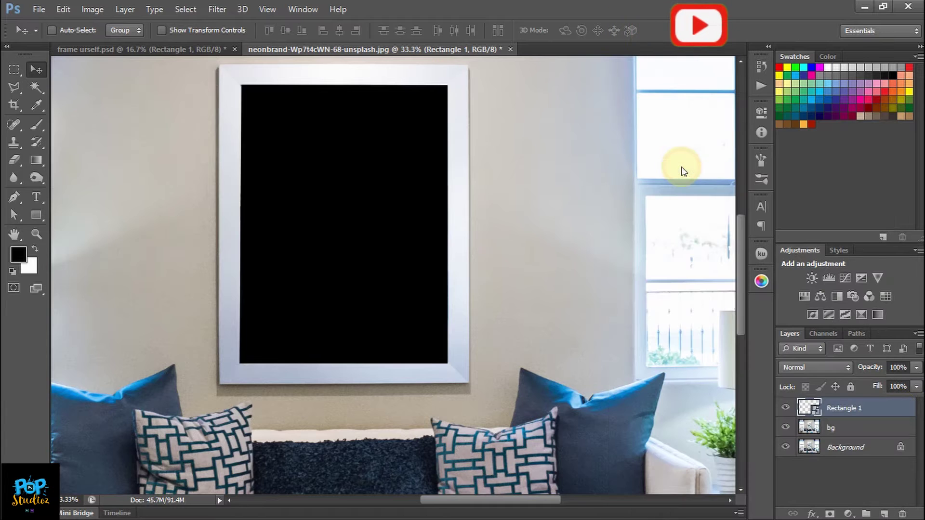
pyautogui.doubleClick(844, 408)
pyautogui.write('frame')
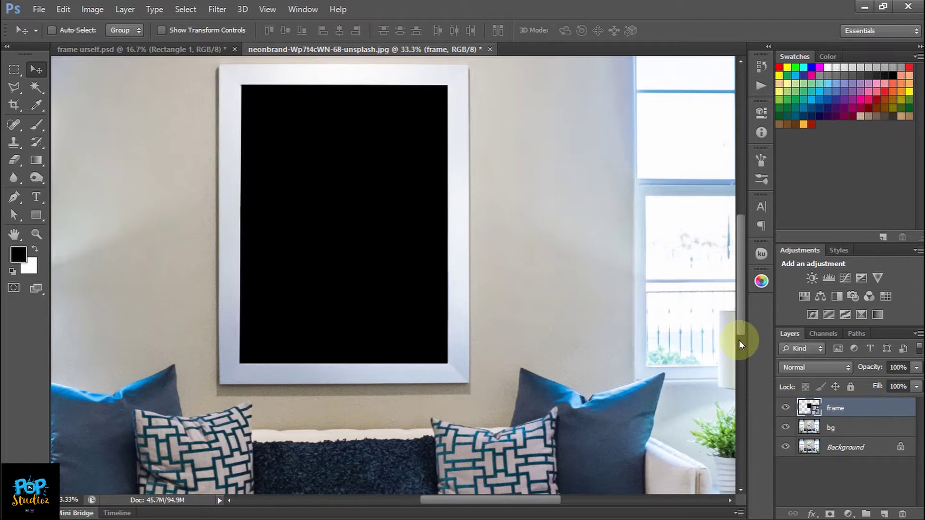
pyautogui.doubleClick(806, 409)
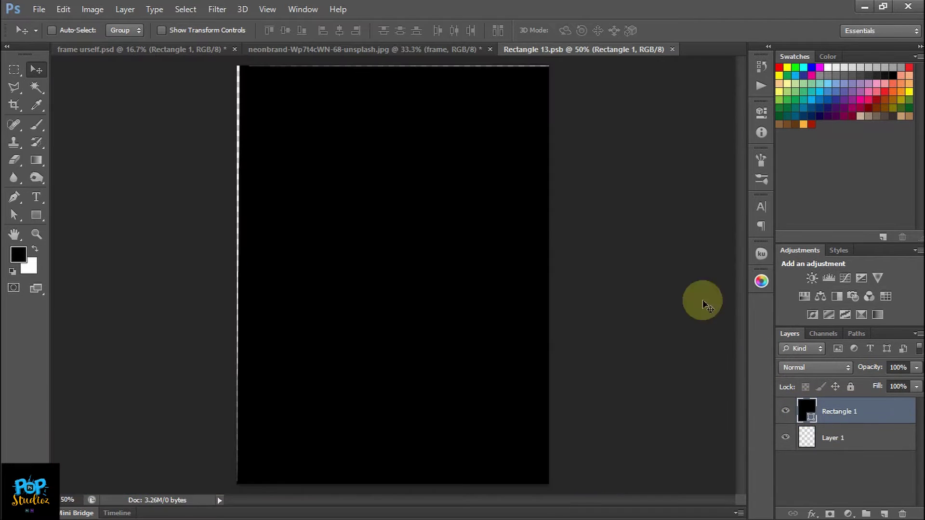
# Step: Place mika-uBysuAVwiH0-unsplash.jpg and scale it to about 55.9% to cover the rectangle
pyautogui.click(39, 9)
pyautogui.moveTo(64, 103)
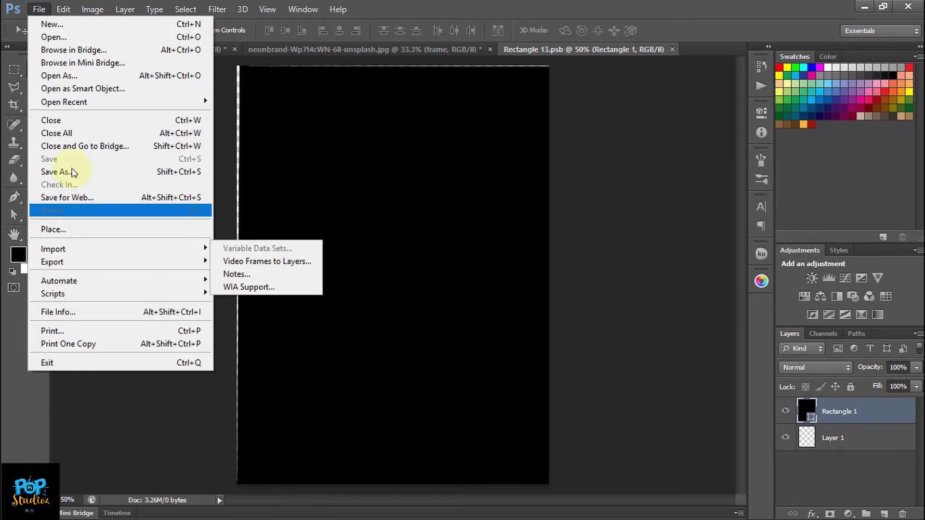
pyautogui.click(67, 230)
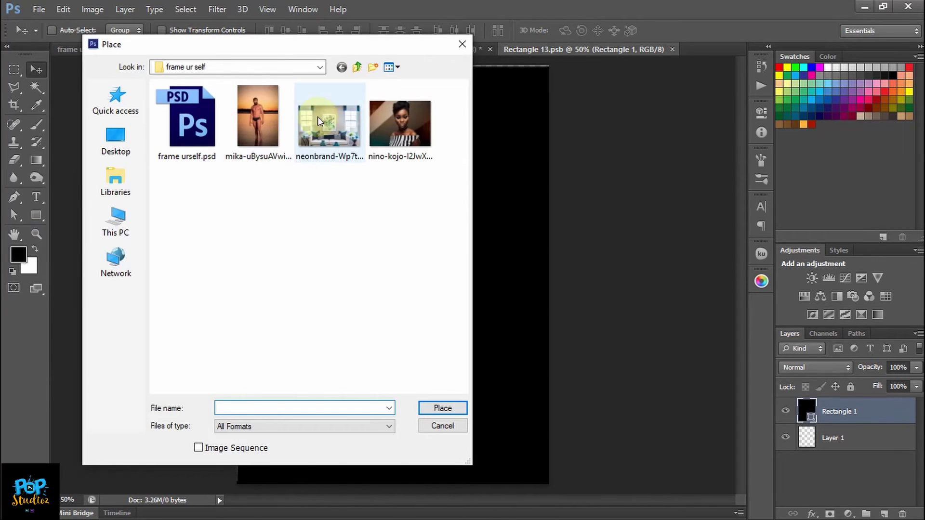
pyautogui.click(256, 124)
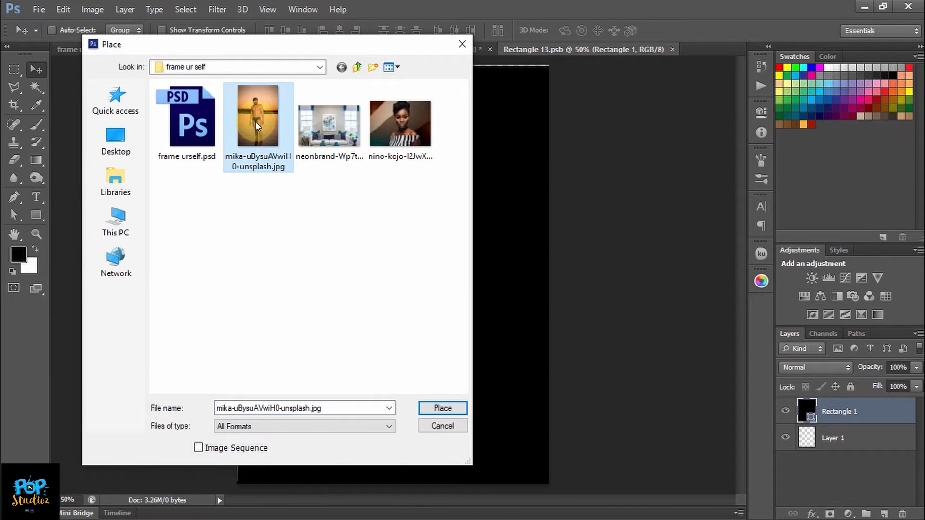
pyautogui.click(442, 408)
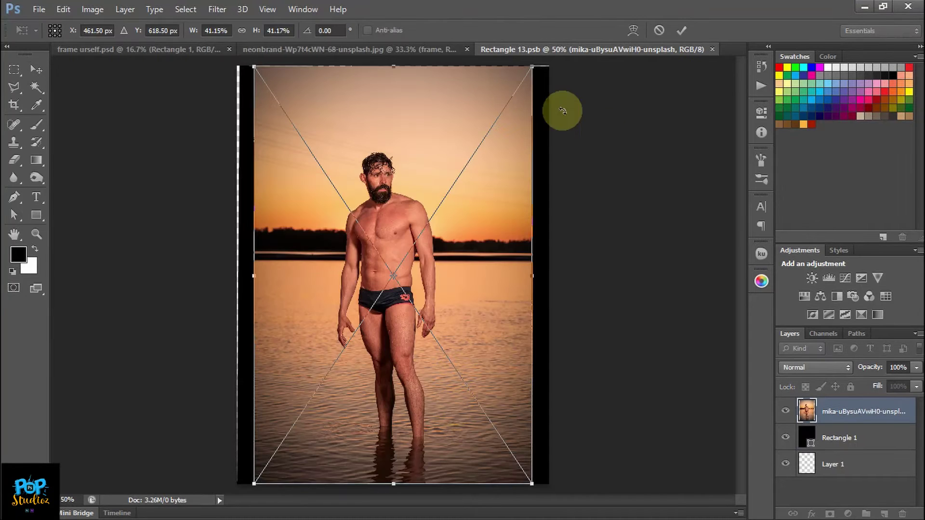
pyautogui.hotkey('ctrl', '-')
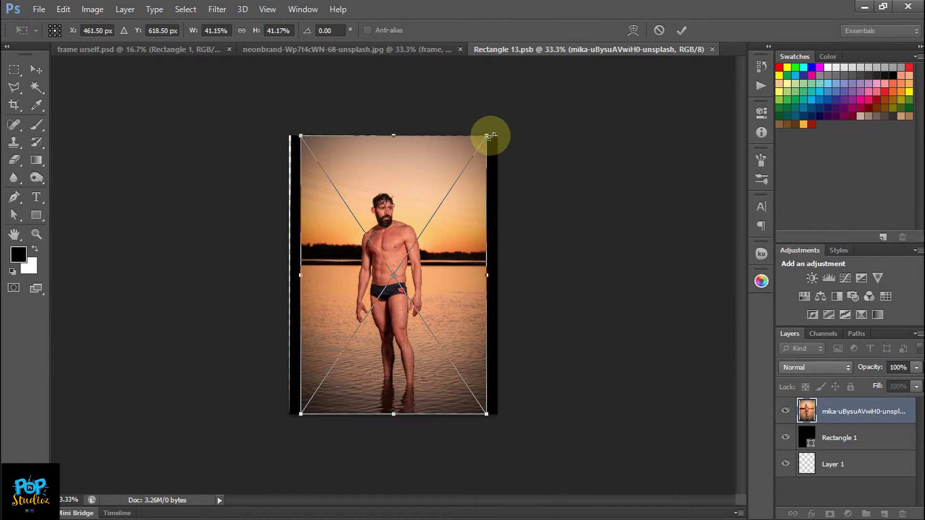
pyautogui.moveTo(488, 137); pyautogui.dragTo(561, 108)
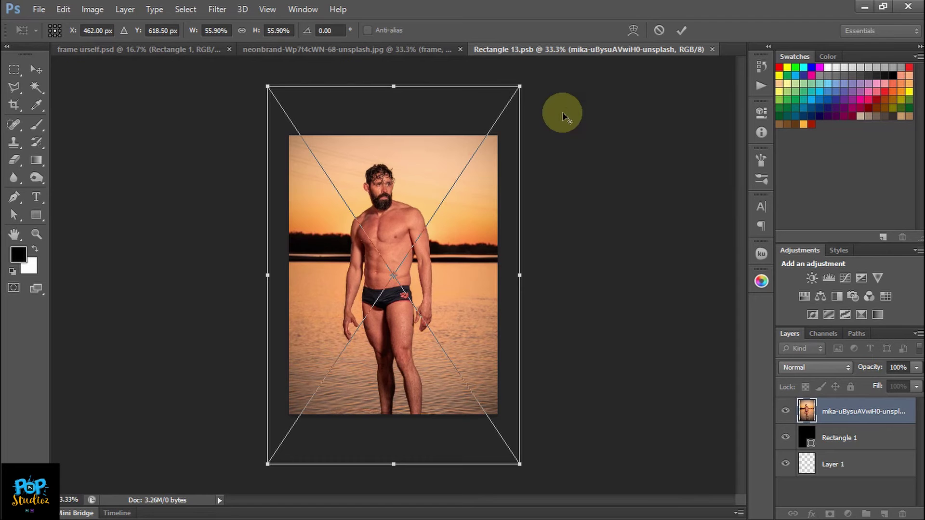
pyautogui.click(681, 31)
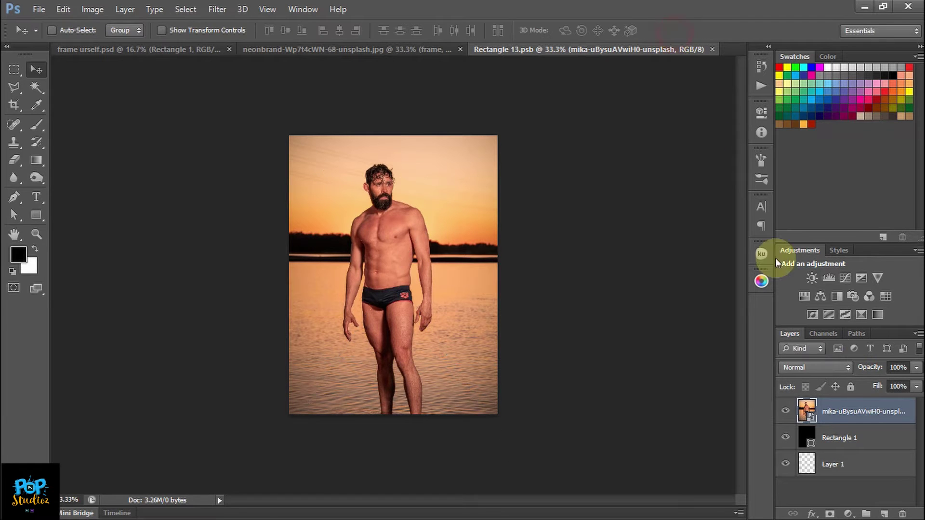
# Step: Clip the mika photo to Rectangle 1 and give Rectangle 1 an inner shadow with distance 3
pyautogui.rightClick(858, 411)
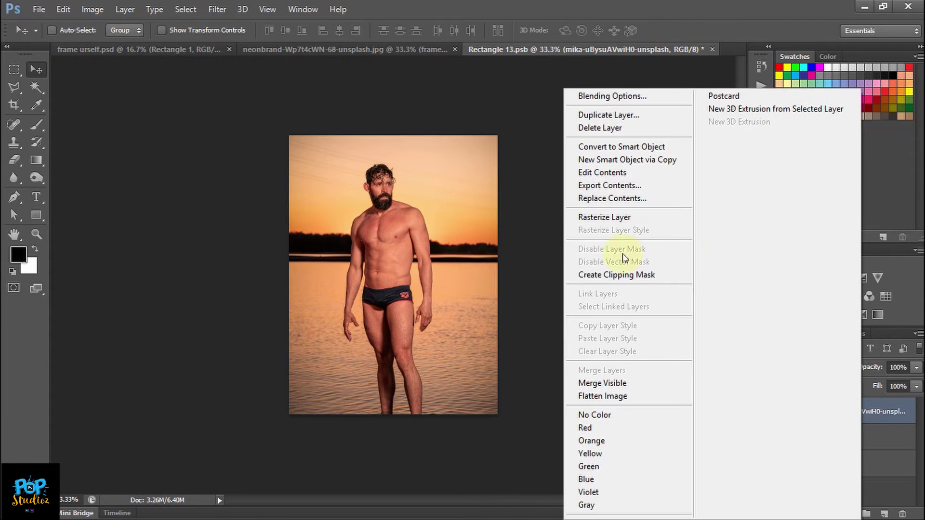
pyautogui.click(619, 275)
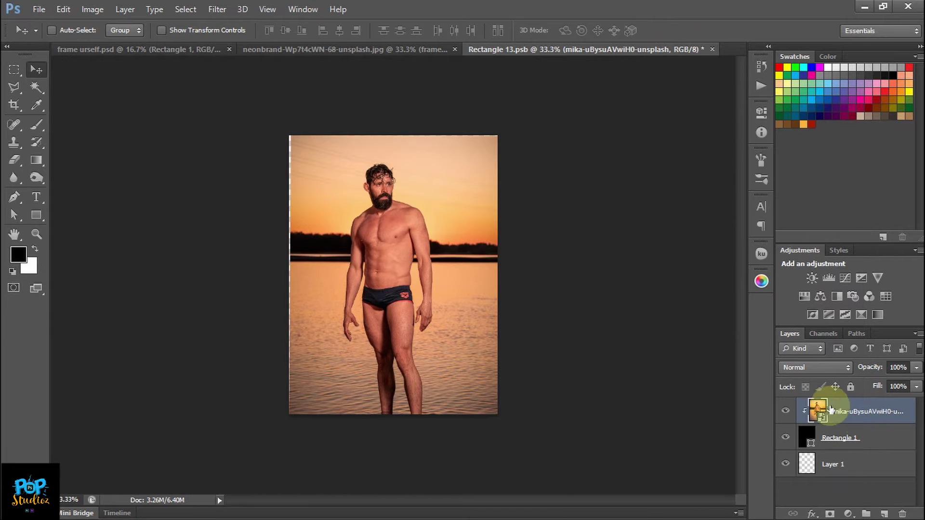
pyautogui.click(893, 439)
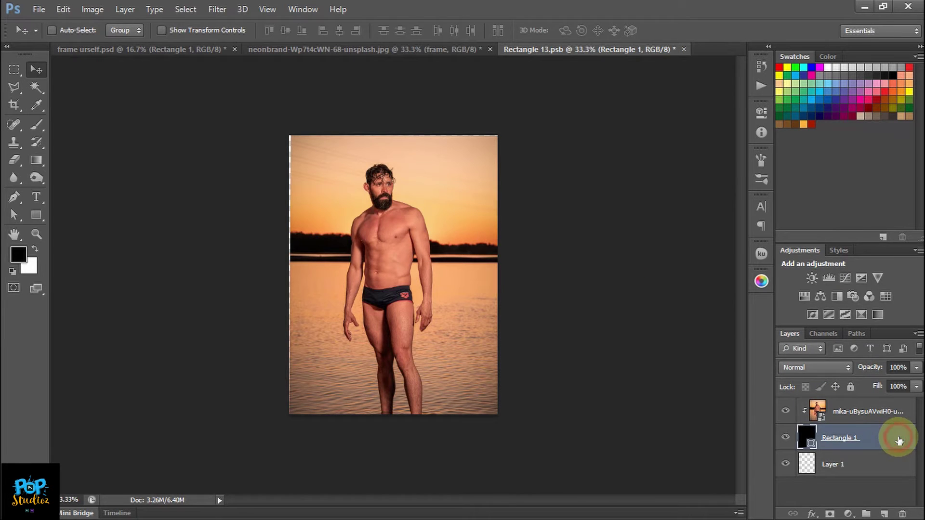
pyautogui.doubleClick(899, 440)
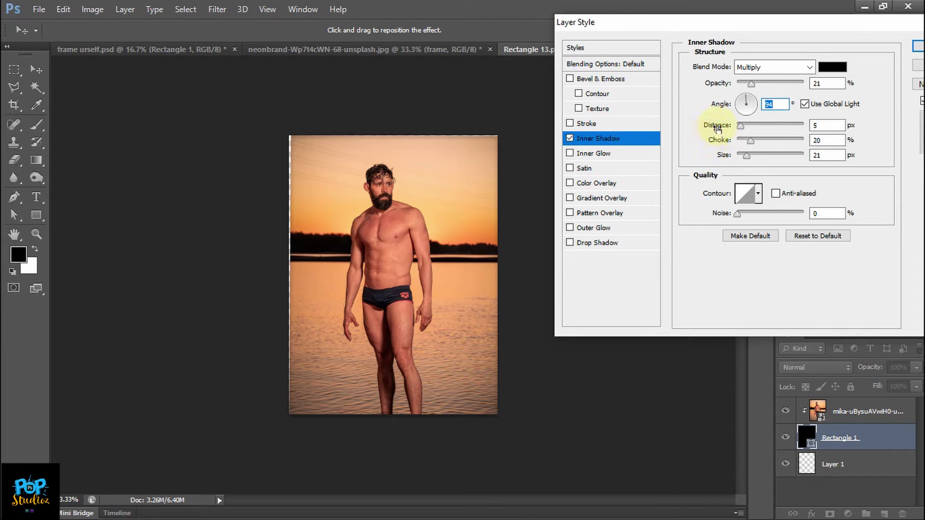
pyautogui.moveTo(718, 126); pyautogui.dragTo(717, 127)
pyautogui.click(917, 47)
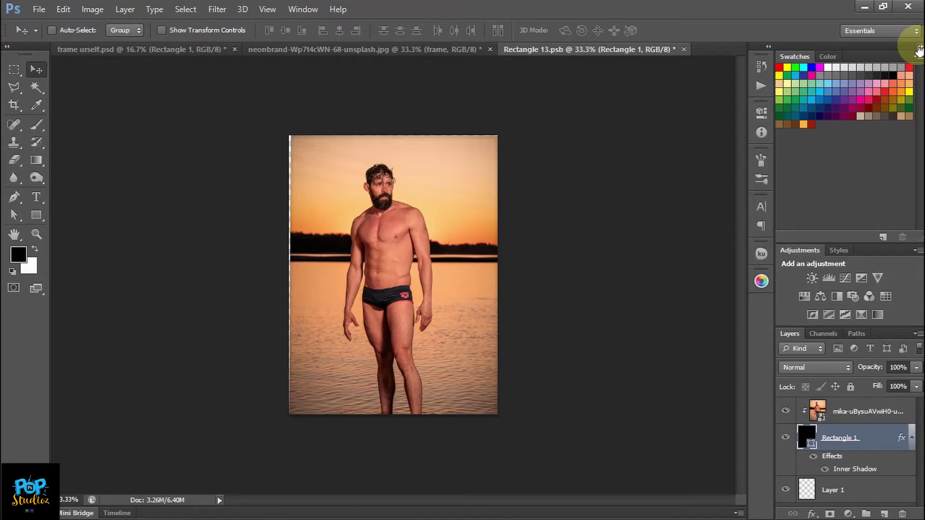
# Step: Save Rectangle 13.psb, then view the neonbrand mockup zoomed to 25%
pyautogui.click(43, 11)
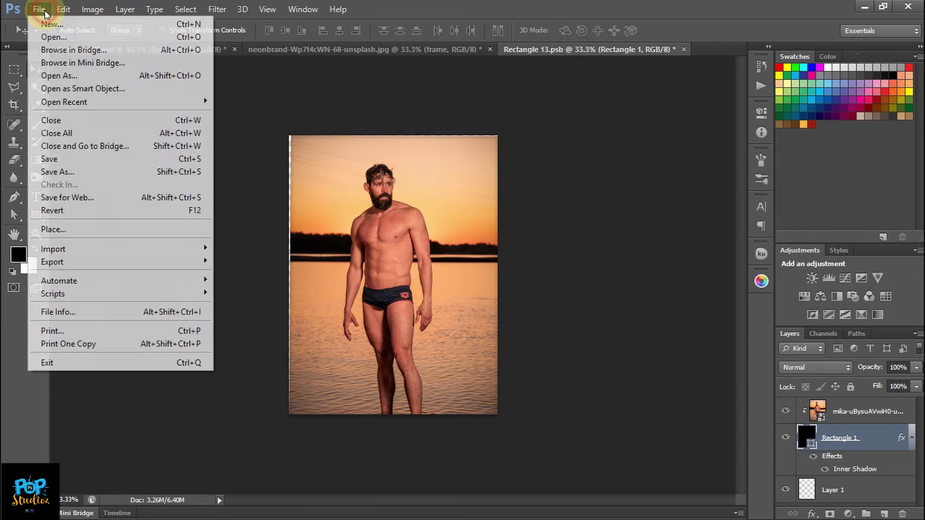
pyautogui.click(58, 160)
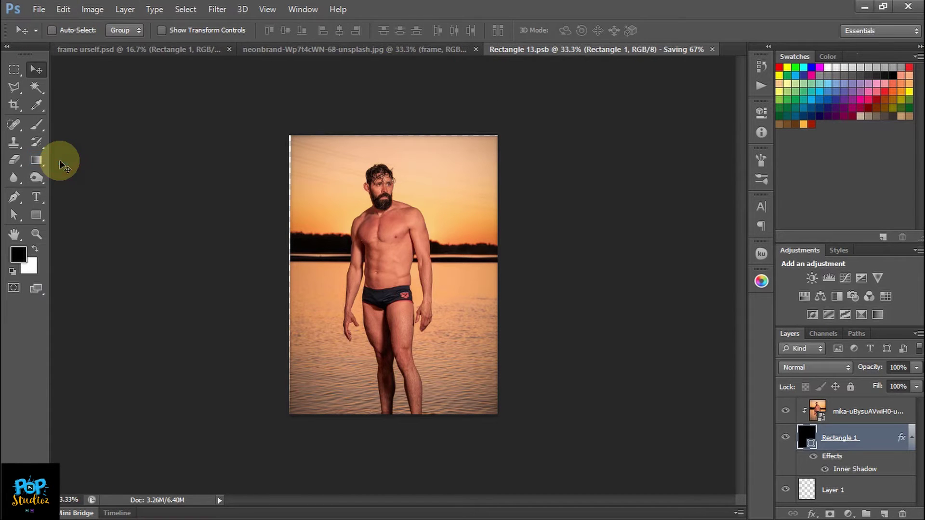
pyautogui.click(303, 50)
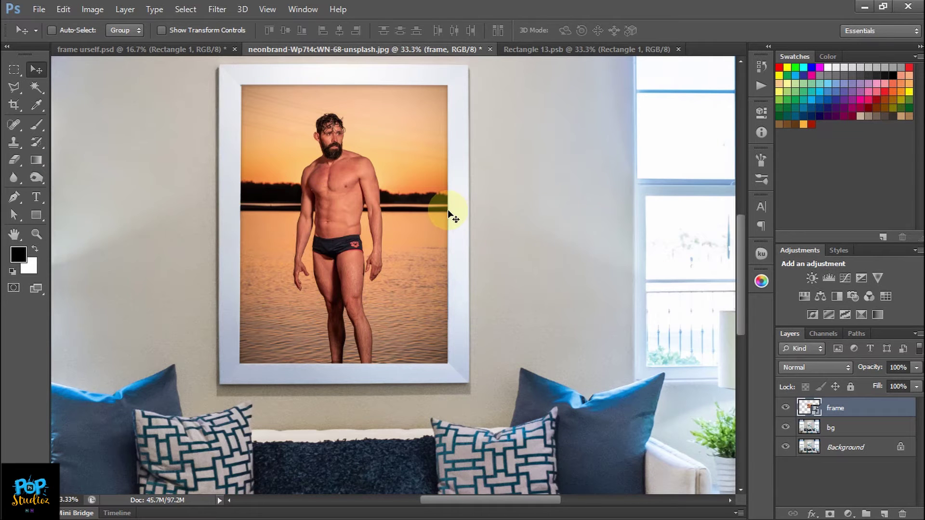
pyautogui.hotkey('ctrl', '-')
pyautogui.hotkey('ctrl', '-')
pyautogui.hotkey('ctrl', '-')
pyautogui.hotkey('ctrl', '+')
pyautogui.hotkey('ctrl', '+')
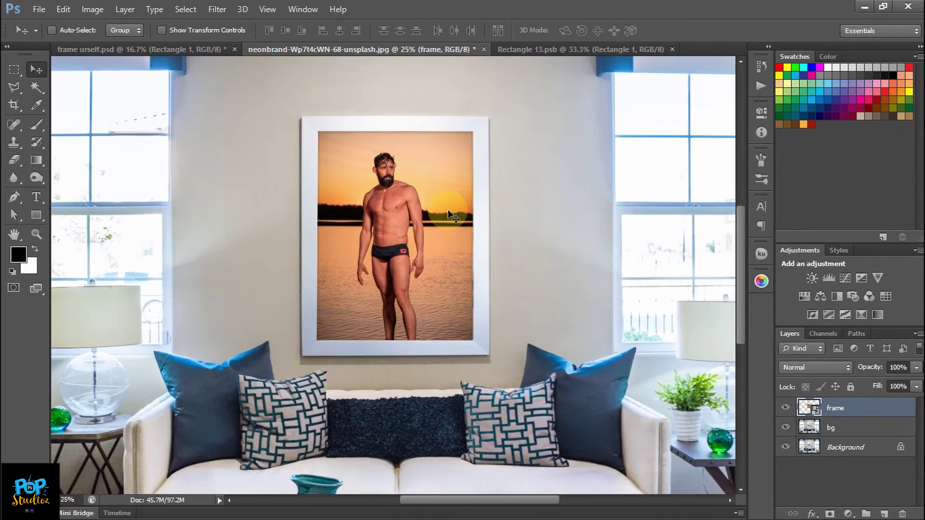
# Step: Add a roughly 22%-opacity inner shadow to the frame layer, then reopen Rectangle 13.psb
pyautogui.click(900, 409)
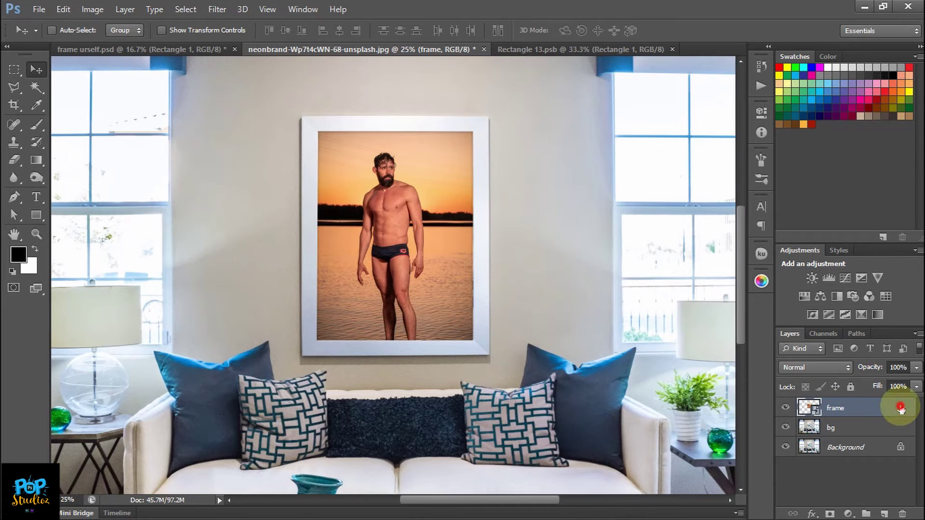
pyautogui.doubleClick(900, 409)
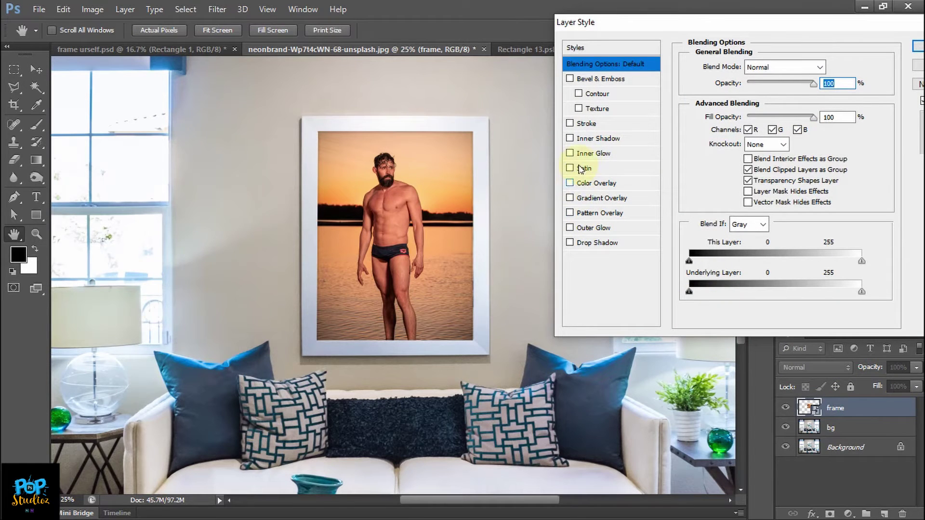
pyautogui.click(600, 138)
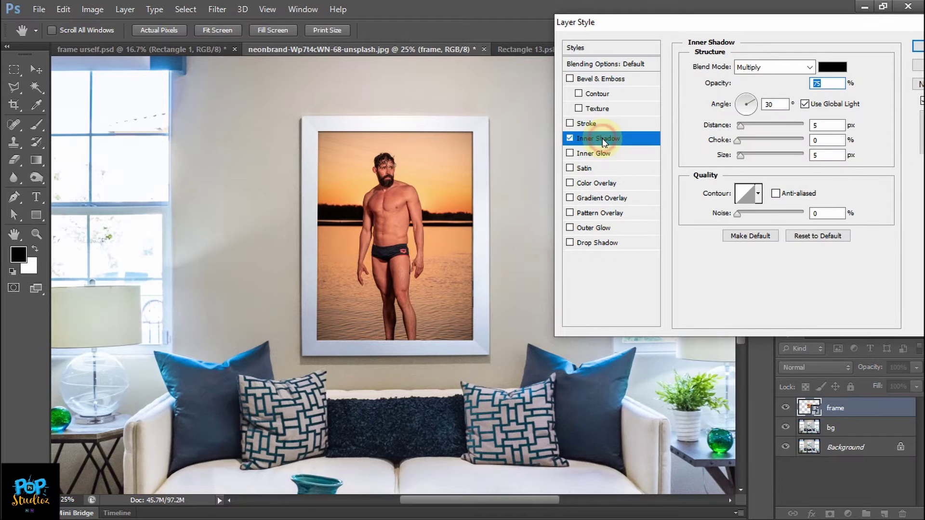
pyautogui.moveTo(721, 85); pyautogui.dragTo(706, 86)
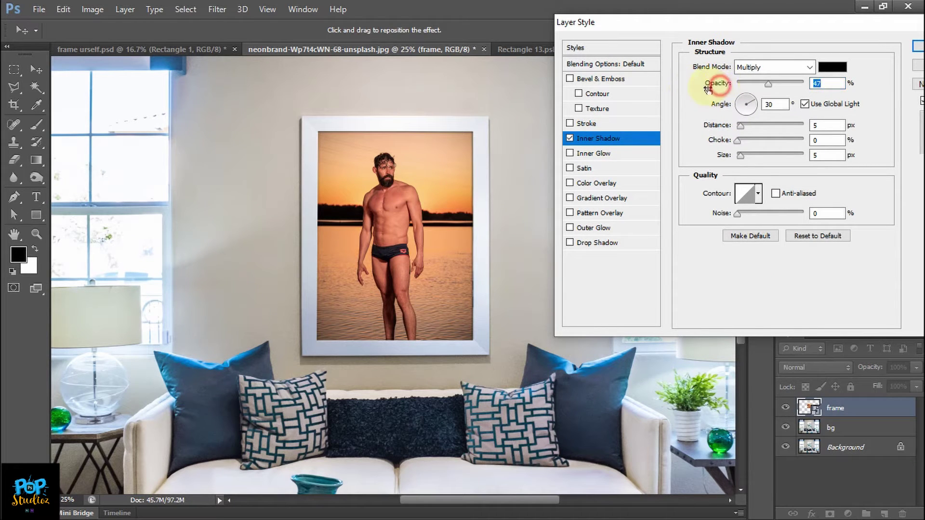
pyautogui.moveTo(708, 90); pyautogui.dragTo(704, 90)
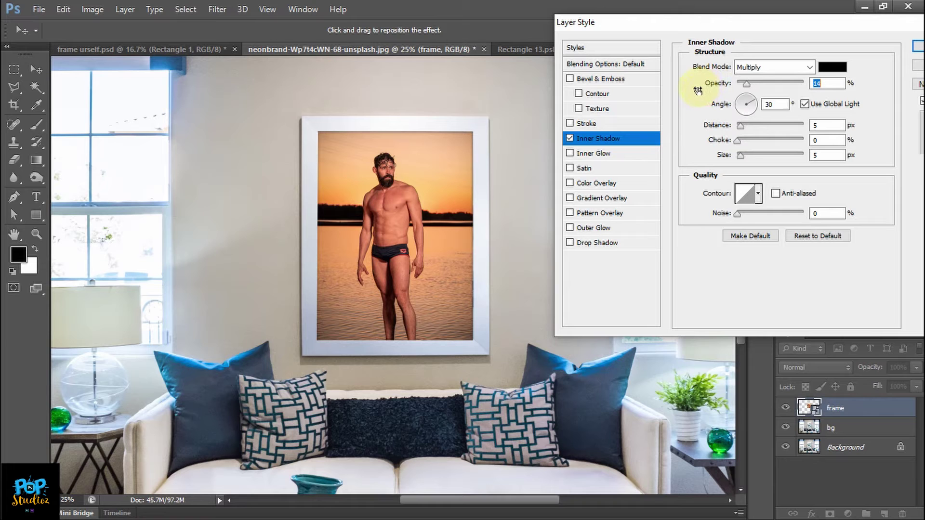
pyautogui.click(570, 139)
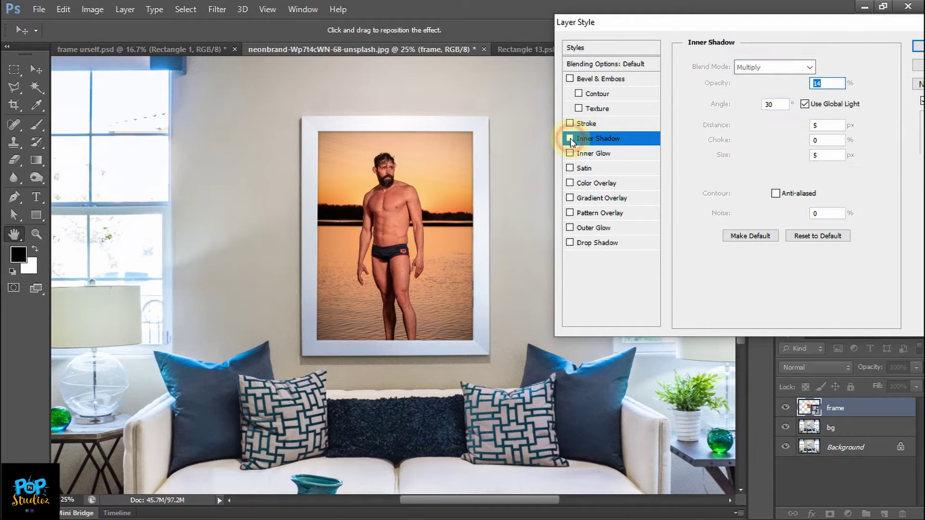
pyautogui.click(570, 139)
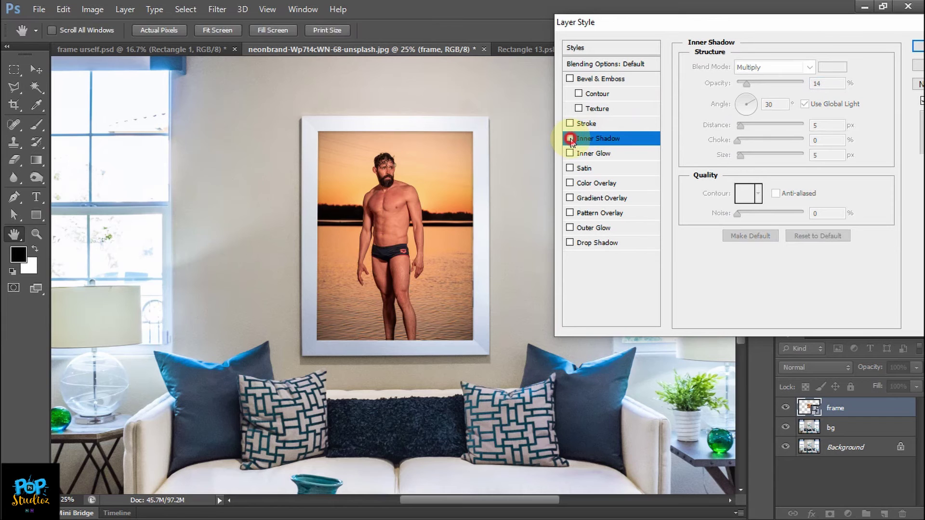
pyautogui.click(570, 138)
pyautogui.moveTo(717, 85); pyautogui.dragTo(721, 85)
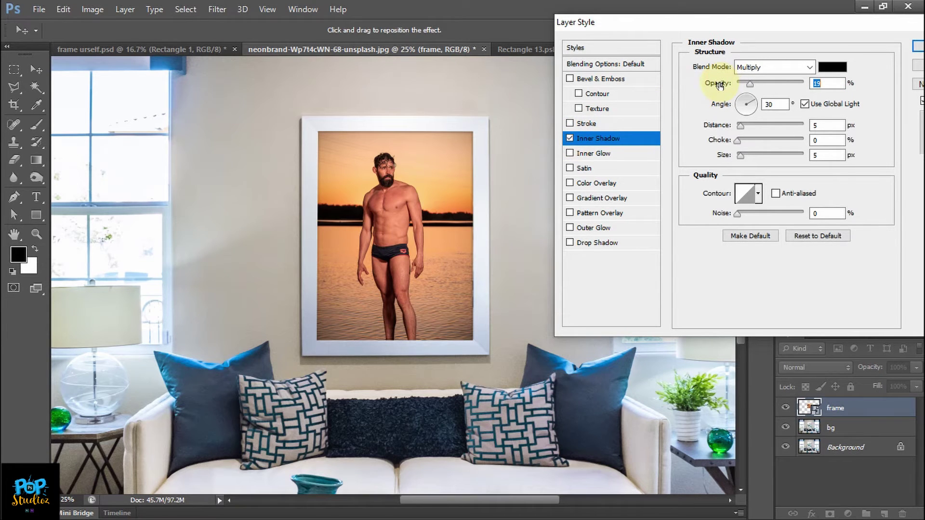
pyautogui.click(918, 47)
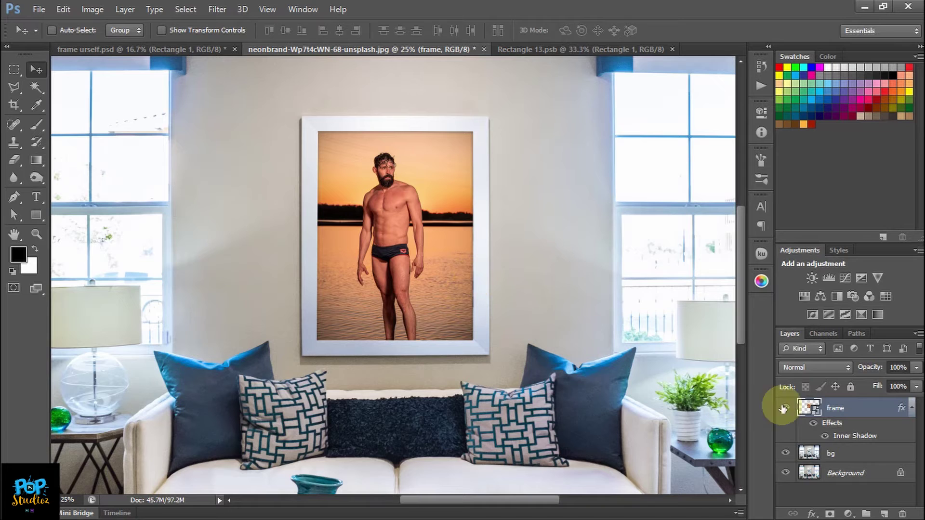
pyautogui.doubleClick(809, 409)
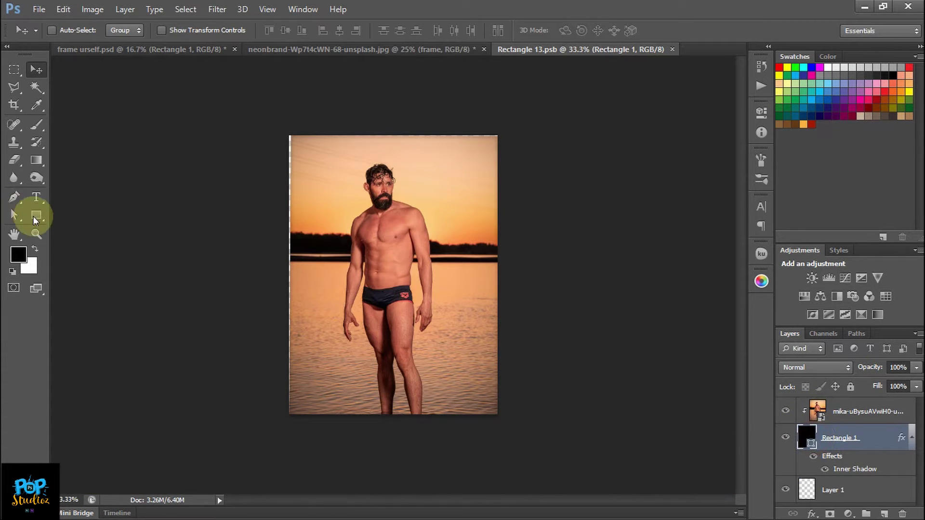
# Step: Add an anchor point on the right edge of Rectangle 1's path
pyautogui.click(14, 214)
pyautogui.click(507, 340)
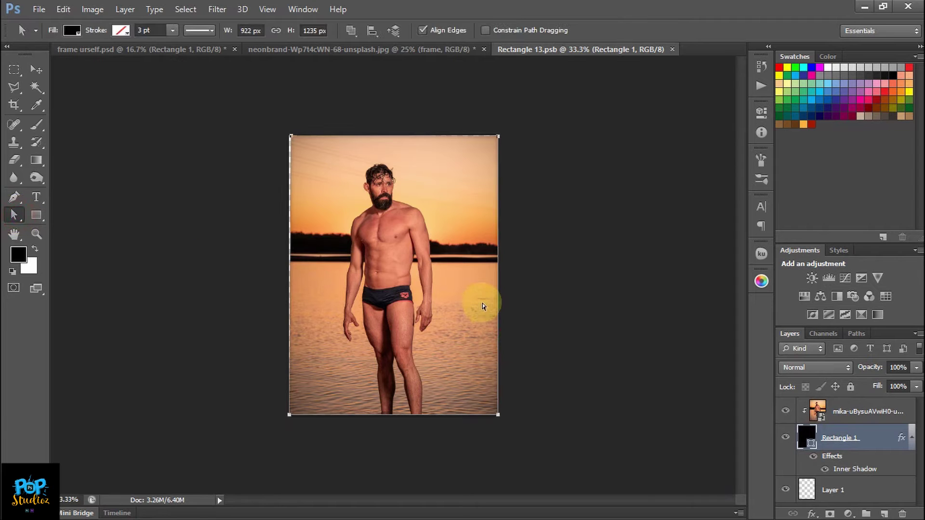
pyautogui.rightClick(499, 325)
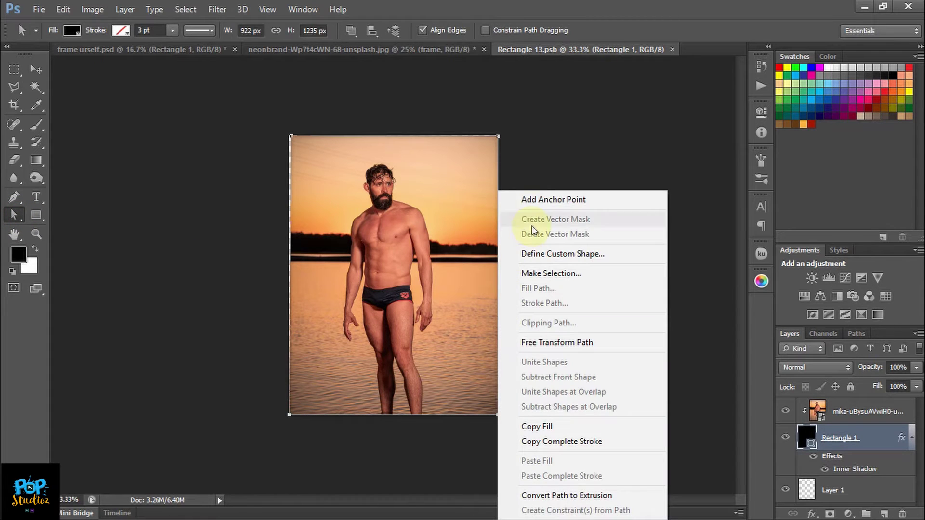
pyautogui.click(527, 197)
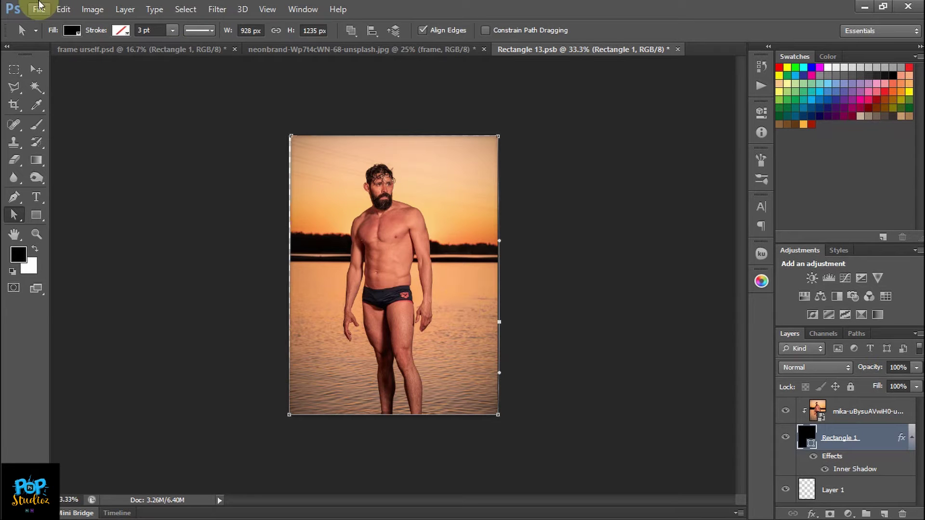
# Step: Save Rectangle 13.psb and return to the neonbrand living-room mockup
pyautogui.click(39, 9)
pyautogui.click(51, 159)
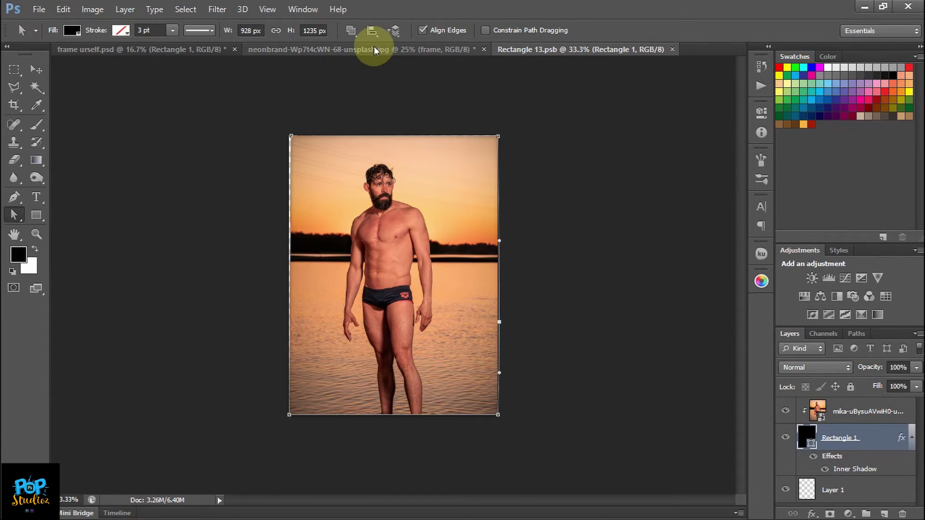
pyautogui.click(370, 50)
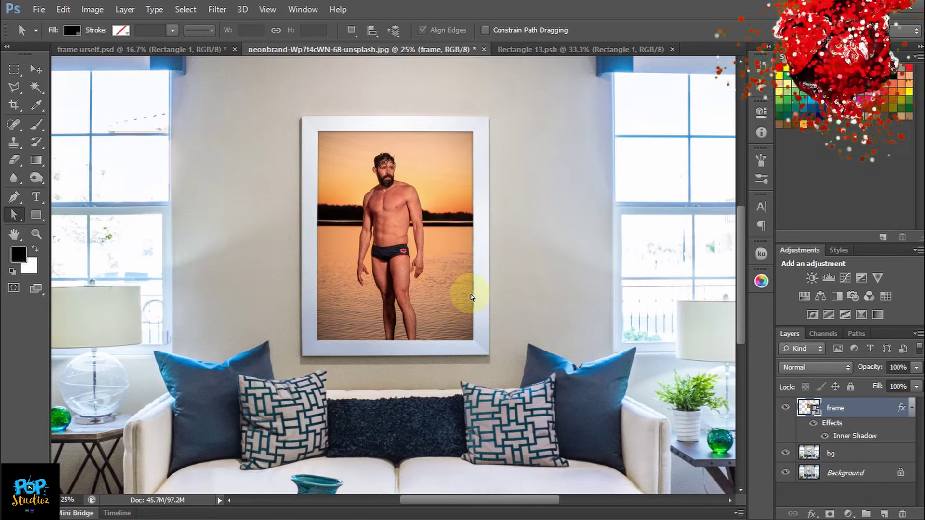
# Step: Draw a rectangle on the wall left of the framed portrait
pyautogui.scroll(2, 743, 320)
pyautogui.scroll(1, 742, 320)
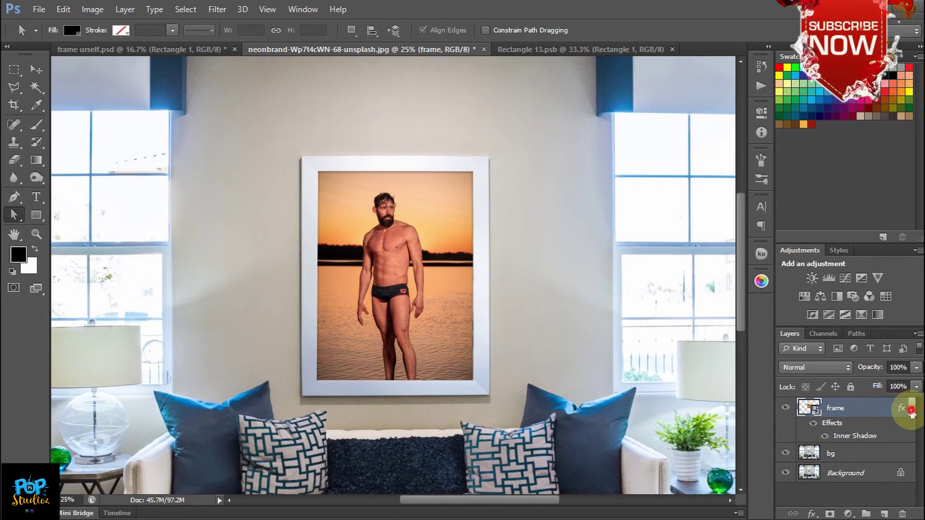
pyautogui.click(911, 407)
pyautogui.click(41, 215)
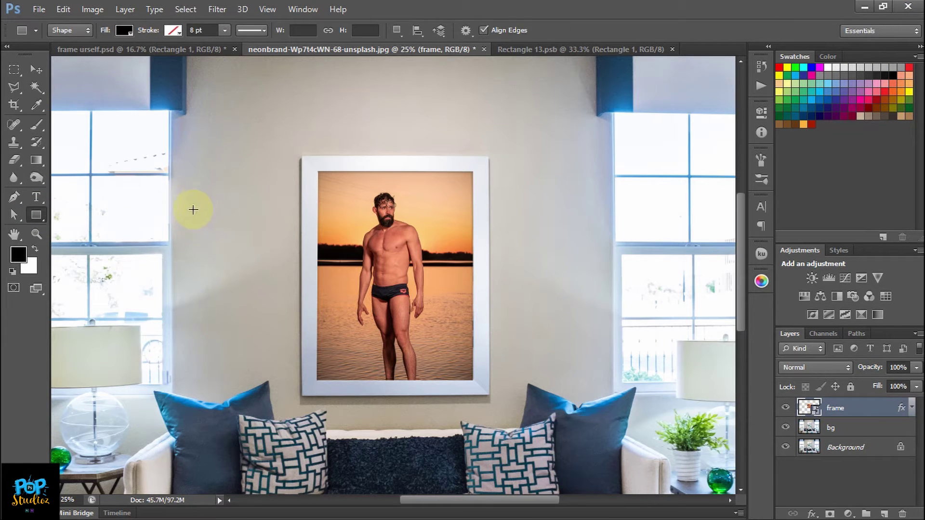
pyautogui.moveTo(188, 205); pyautogui.dragTo(292, 341)
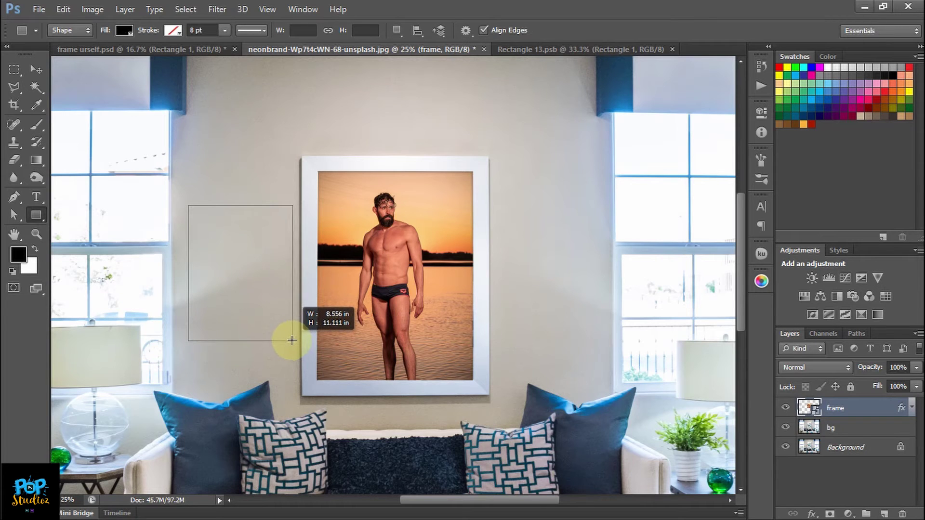
pyautogui.moveTo(292, 340); pyautogui.dragTo(292, 339)
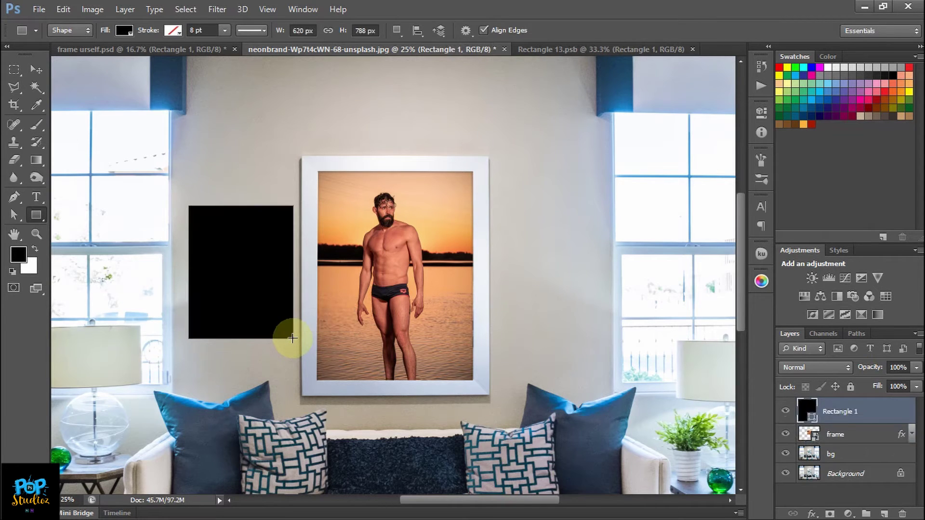
# Step: Give the rectangle no fill and a dark navy stroke
pyautogui.click(124, 30)
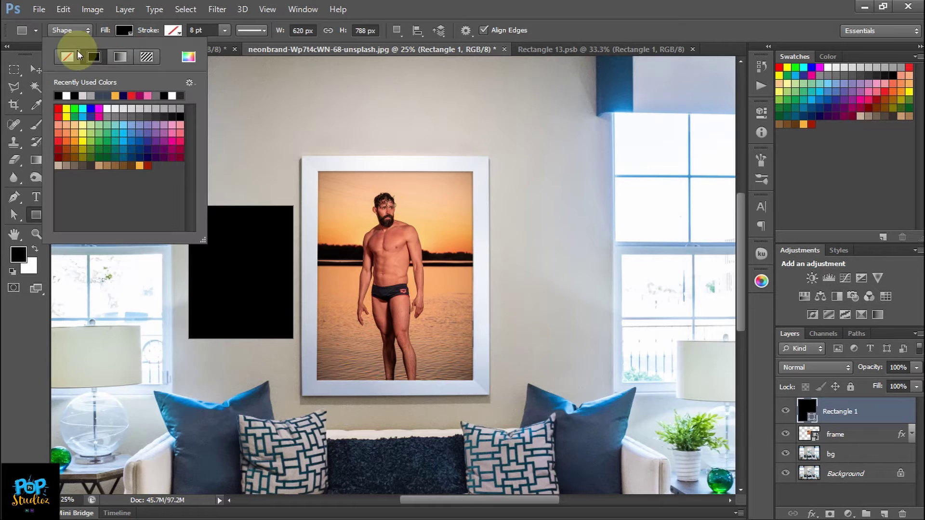
pyautogui.click(66, 56)
pyautogui.click(226, 32)
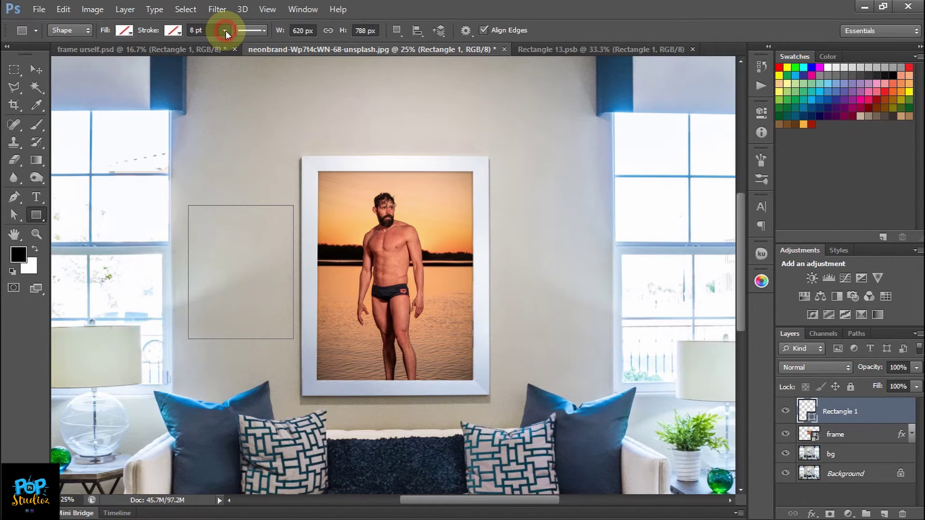
pyautogui.click(174, 30)
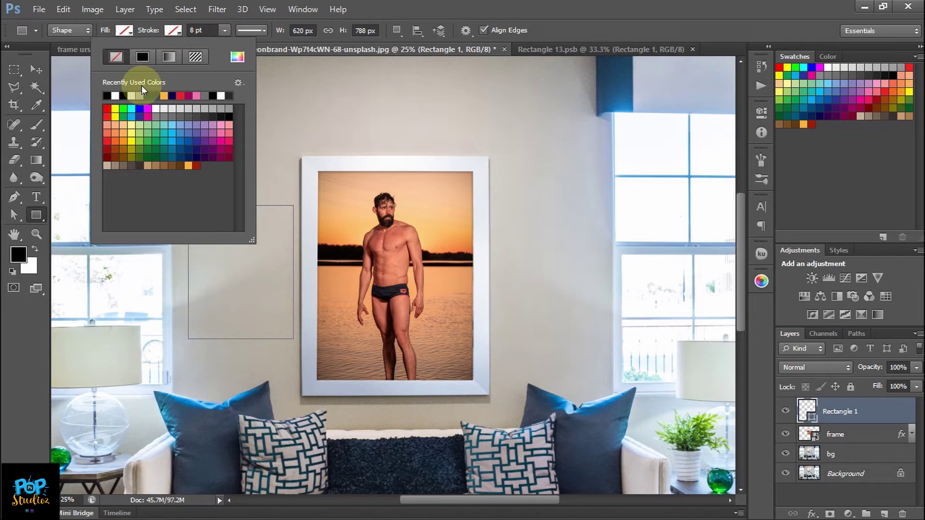
pyautogui.click(172, 96)
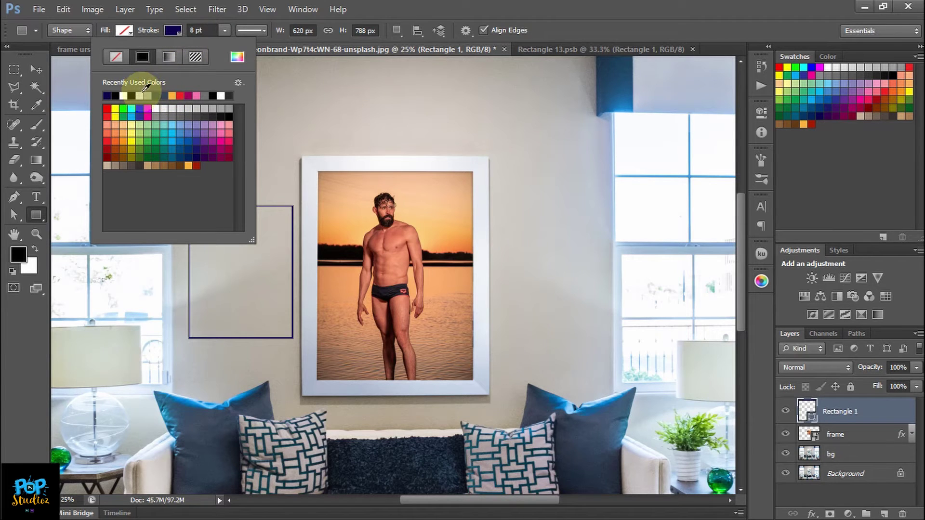
# Step: Increase the rectangle's stroke width step by step to 40 pt
pyautogui.click(206, 30)
pyautogui.press('Up')
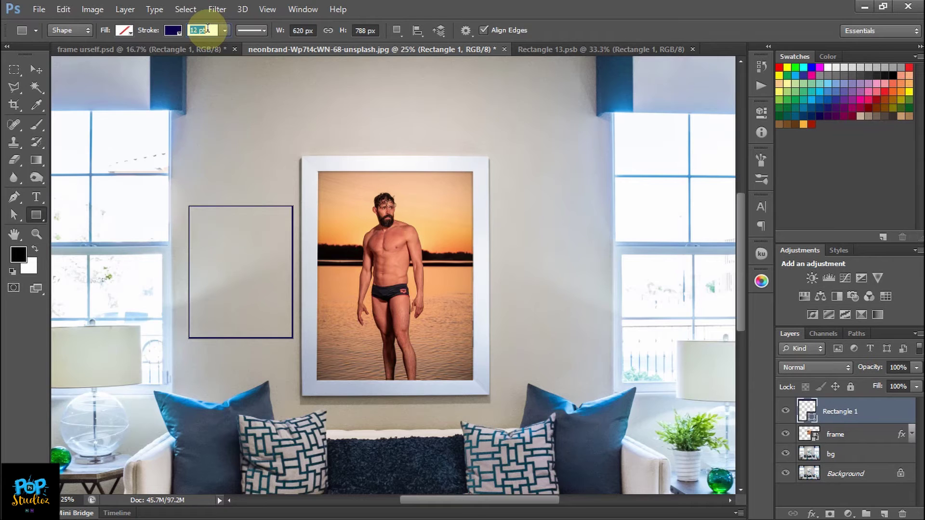
pyautogui.press('Return')
pyautogui.click(207, 29)
pyautogui.press('Up')
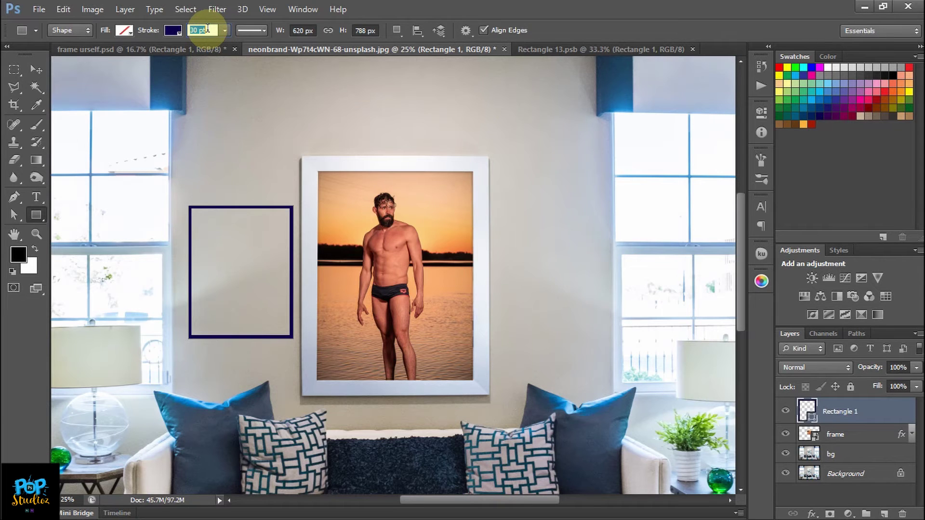
pyautogui.press('Return')
pyautogui.click(207, 29)
pyautogui.press('Up')
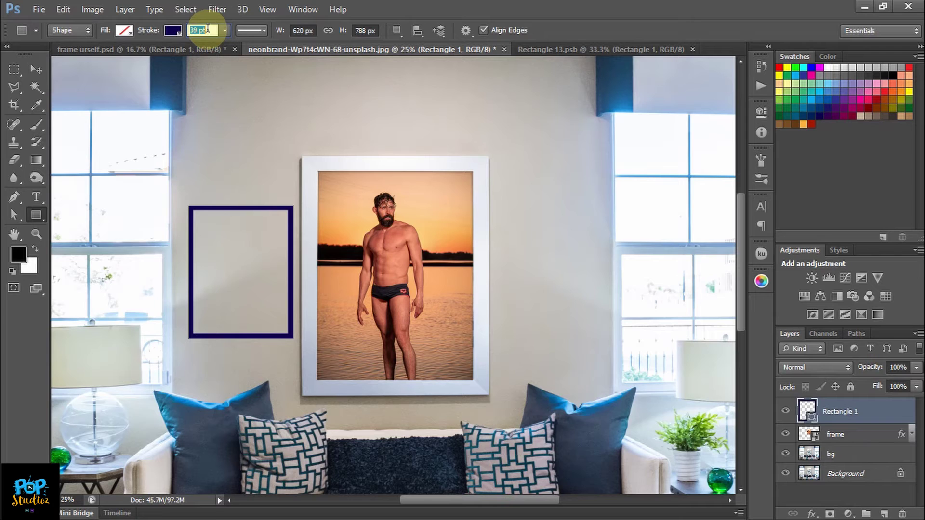
pyautogui.write('40')
pyautogui.press('Return')
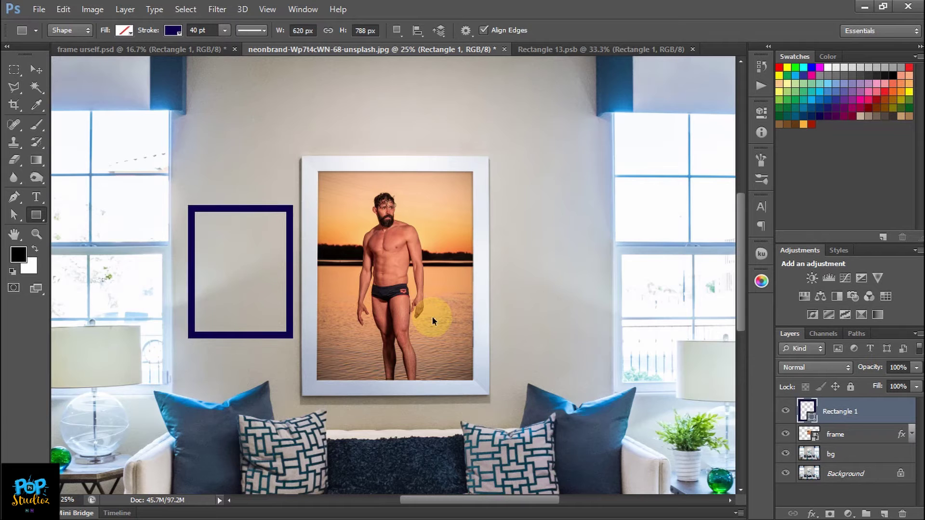
# Step: Zoom to 50% and rename the Rectangle 1 layer to 'left fram'
pyautogui.hotkey('ctrl', '+')
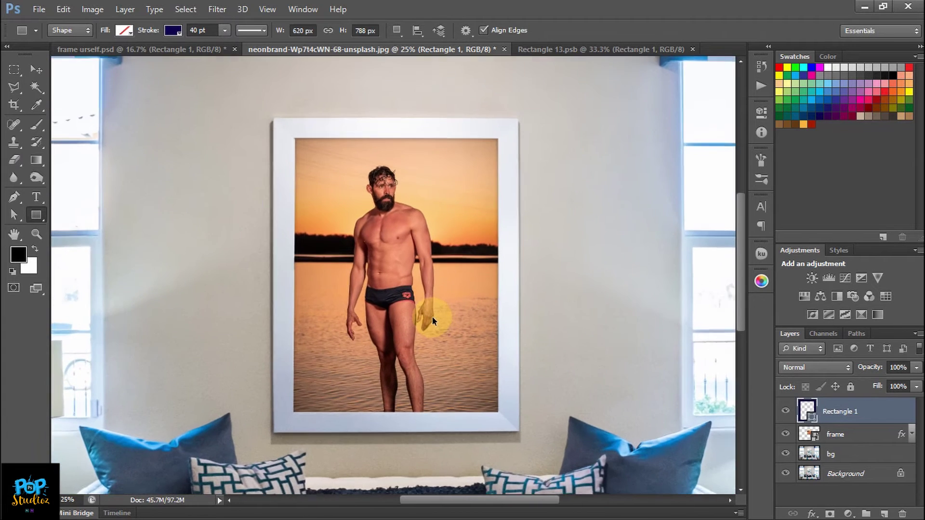
pyautogui.hotkey('ctrl', '+')
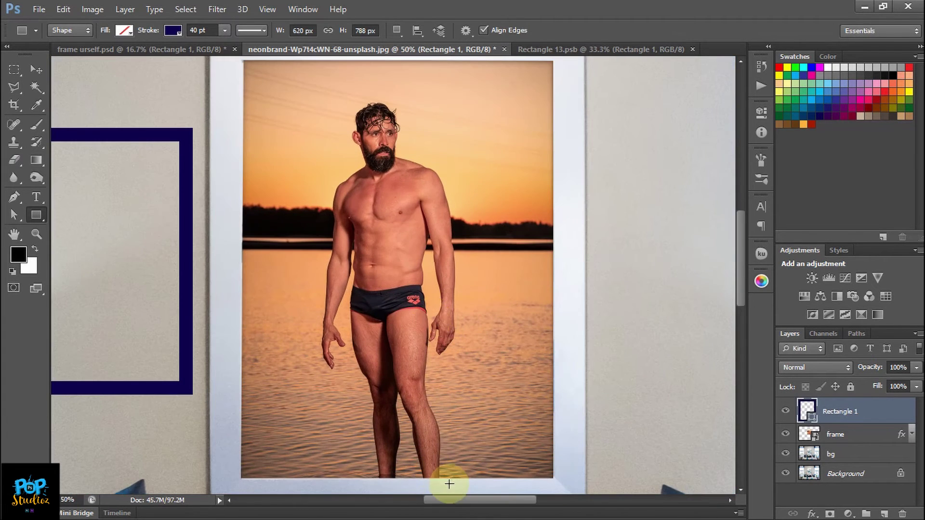
pyautogui.moveTo(474, 501); pyautogui.dragTo(445, 502)
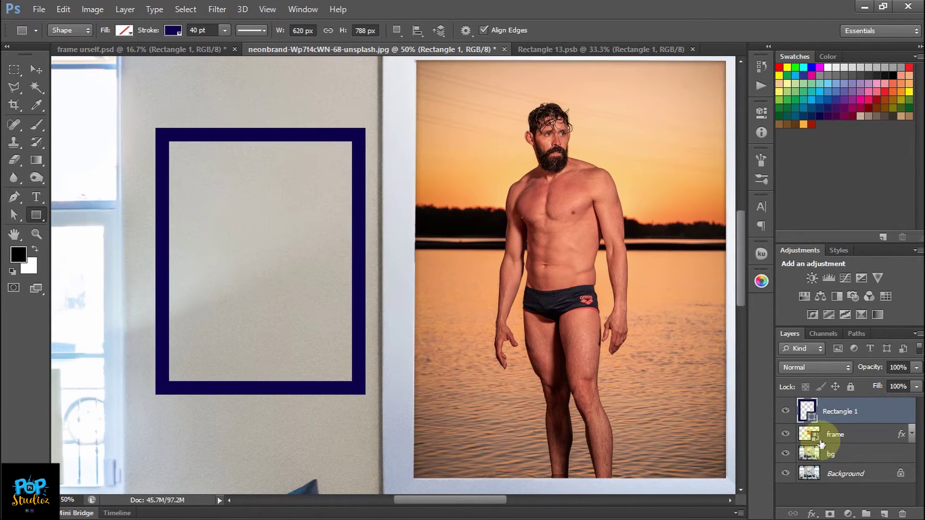
pyautogui.rightClick(893, 413)
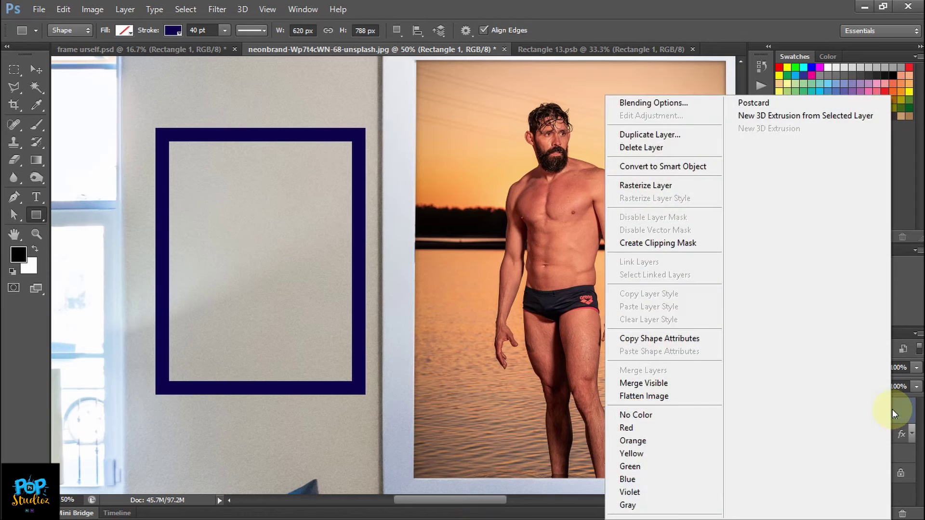
pyautogui.press('Escape')
pyautogui.click(835, 411)
pyautogui.doubleClick(836, 411)
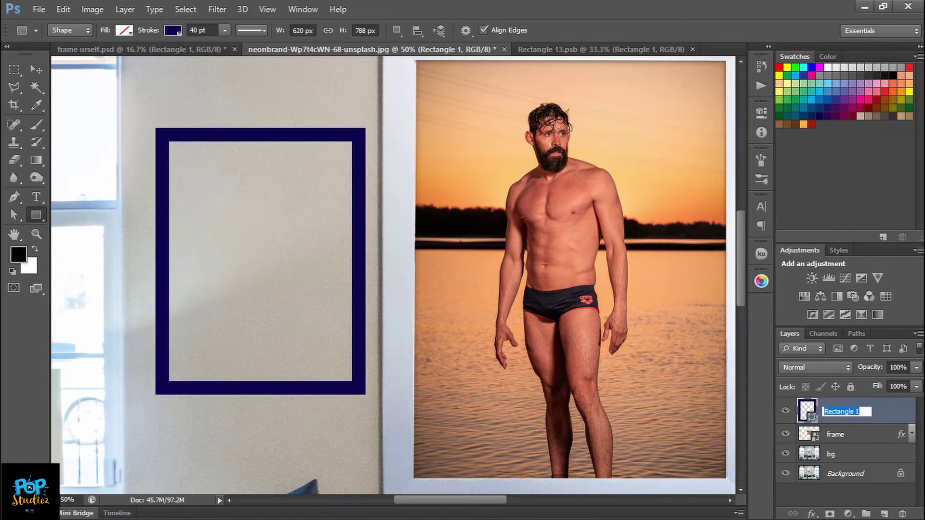
pyautogui.write('left fram')
pyautogui.press('Return')
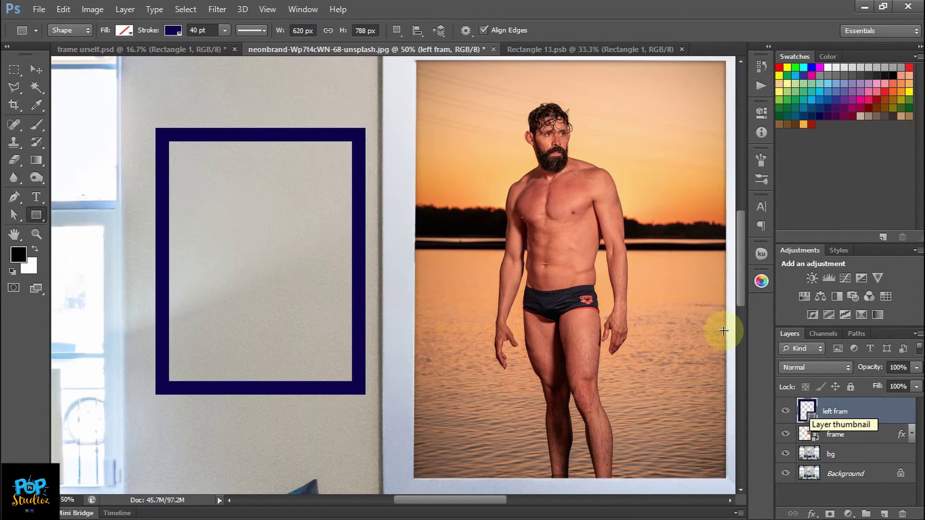
pyautogui.moveTo(741, 291); pyautogui.dragTo(745, 307)
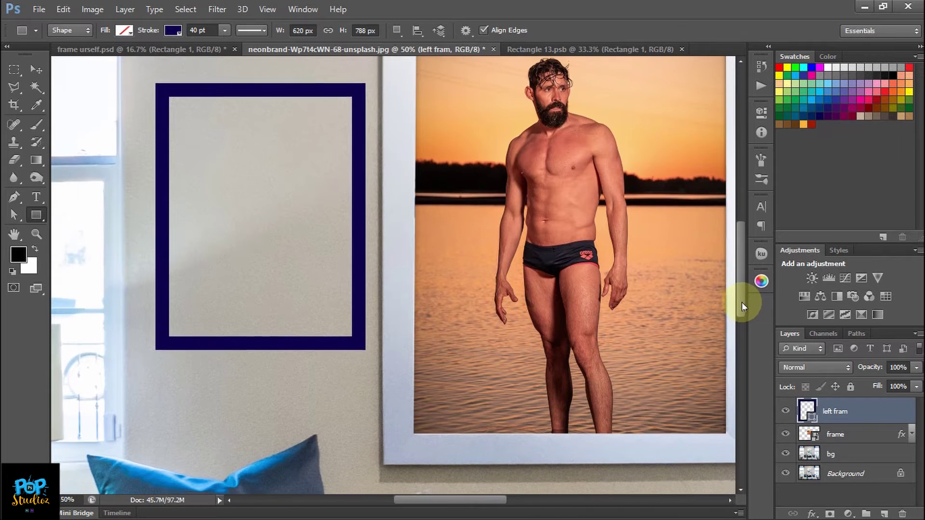
pyautogui.click(857, 431)
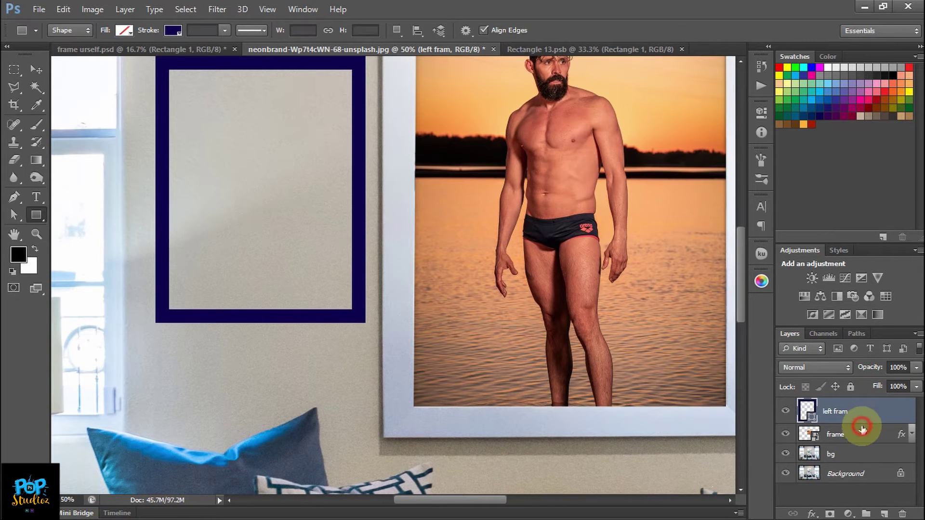
# Step: Add a new layer above the frame and set a soft brush to 59 px
pyautogui.click(885, 514)
pyautogui.click(36, 124)
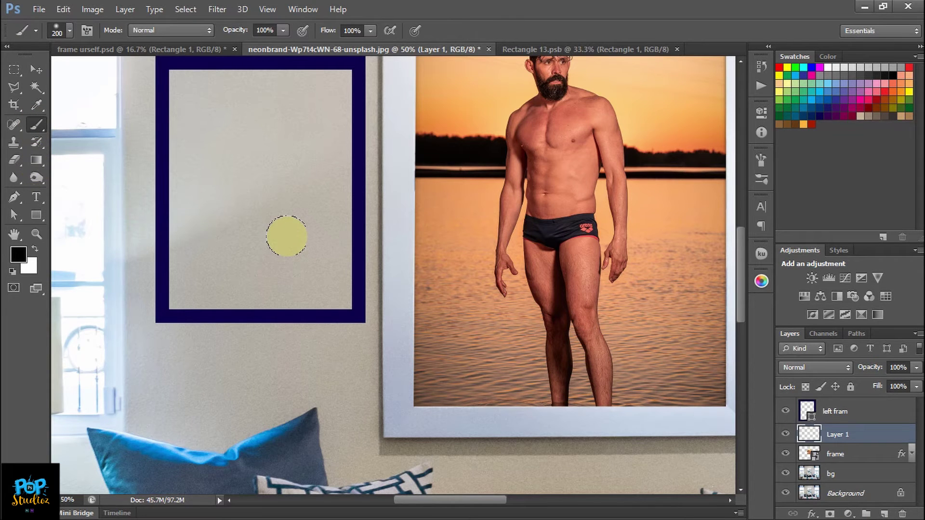
pyautogui.rightClick(287, 236)
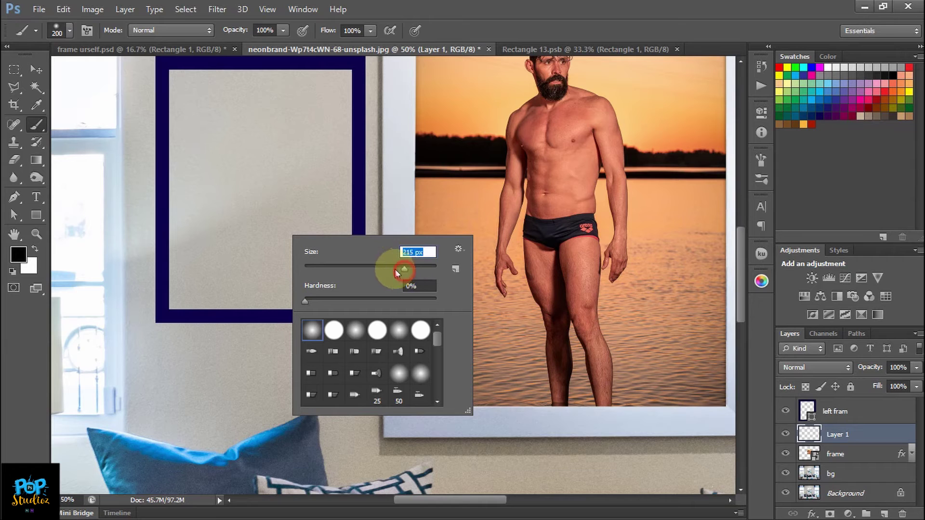
pyautogui.moveTo(359, 267); pyautogui.dragTo(357, 268)
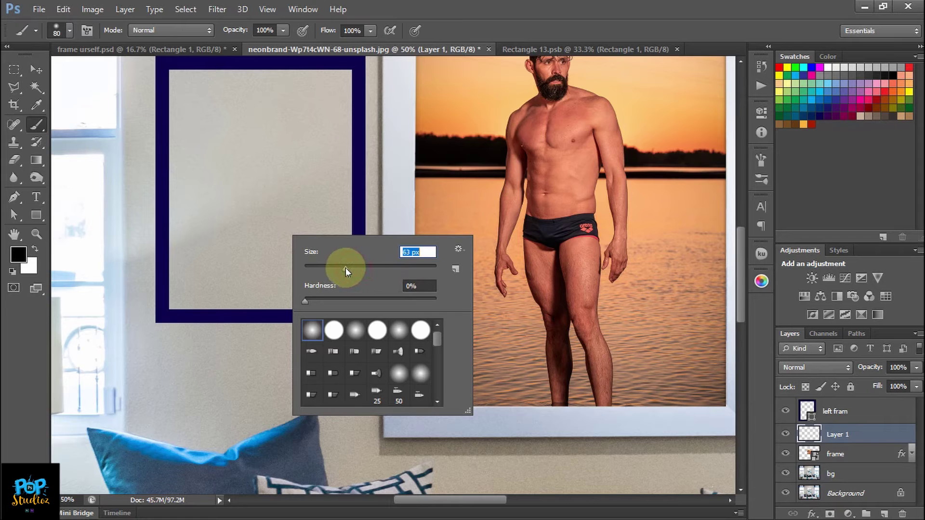
pyautogui.moveTo(344, 268); pyautogui.dragTo(343, 268)
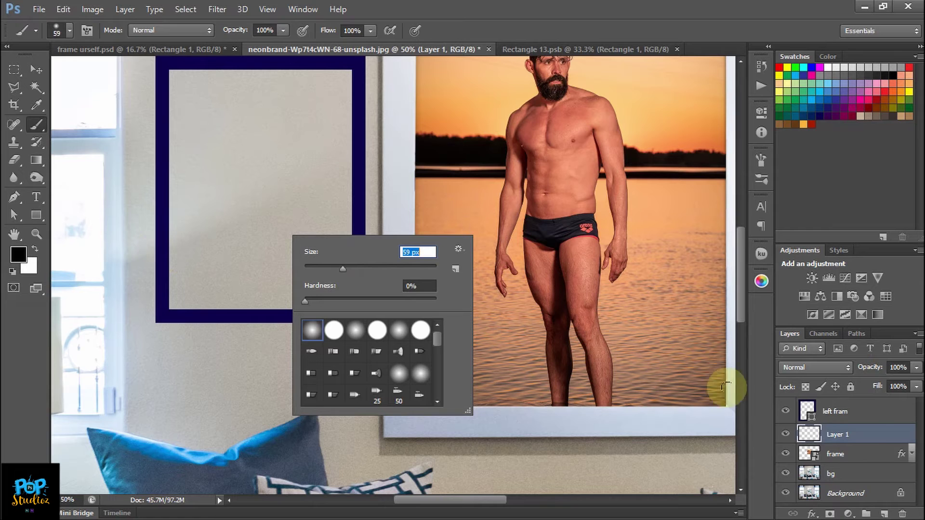
pyautogui.click(866, 430)
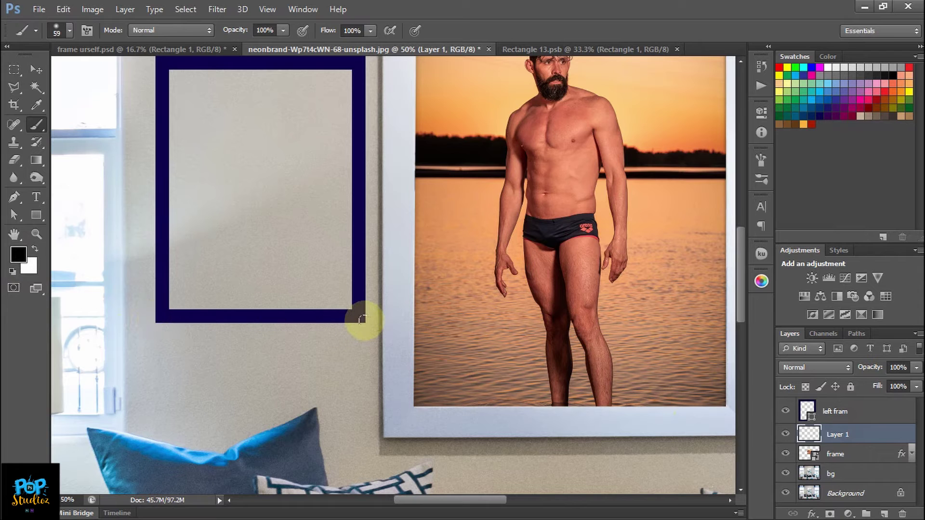
# Step: Paint shadow along the frame's bottom edge and up its left edge
pyautogui.click(358, 318)
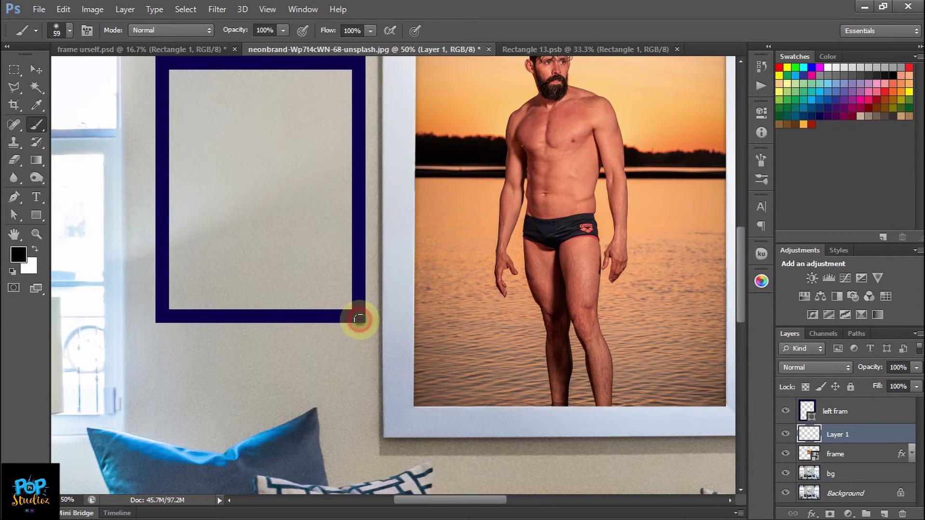
pyautogui.keyDown('shift'); pyautogui.click(159, 318); pyautogui.keyUp('shift')
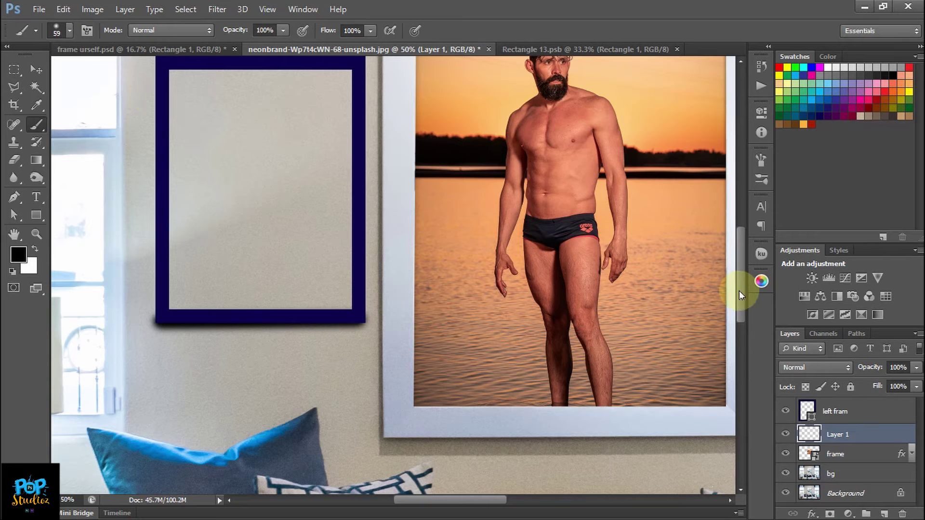
pyautogui.scroll(2, 735, 284)
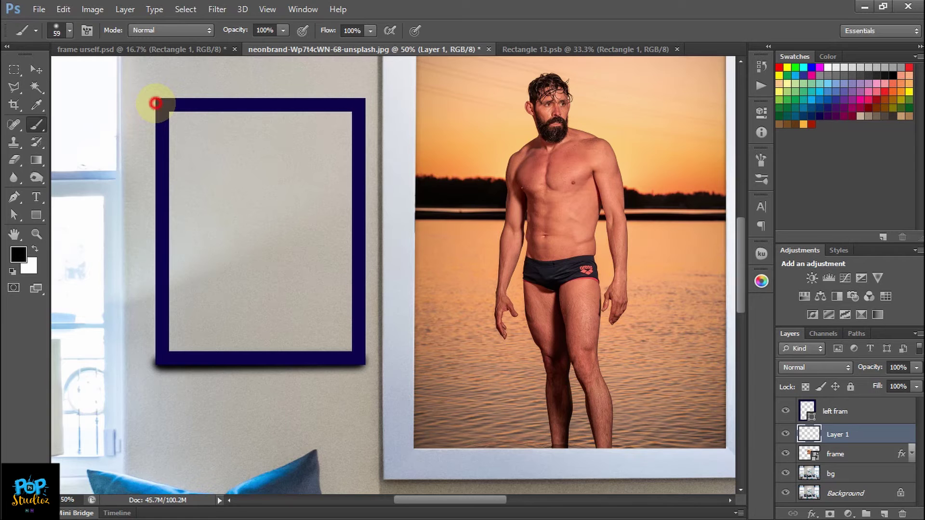
pyautogui.keyDown('shift'); pyautogui.click(155, 103); pyautogui.keyUp('shift')
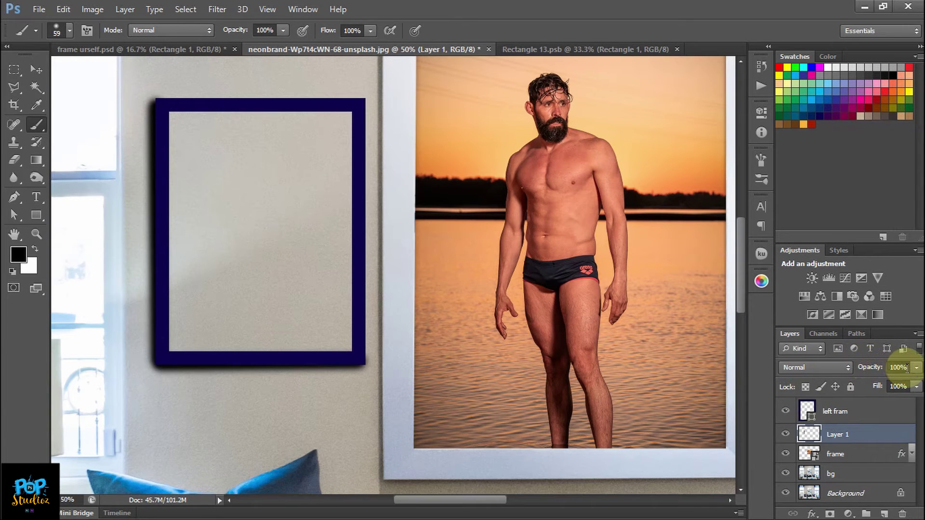
# Step: Set Layer 1 to Multiply blending at 54% opacity and 11% fill
pyautogui.click(916, 369)
pyautogui.moveTo(915, 379); pyautogui.dragTo(887, 384)
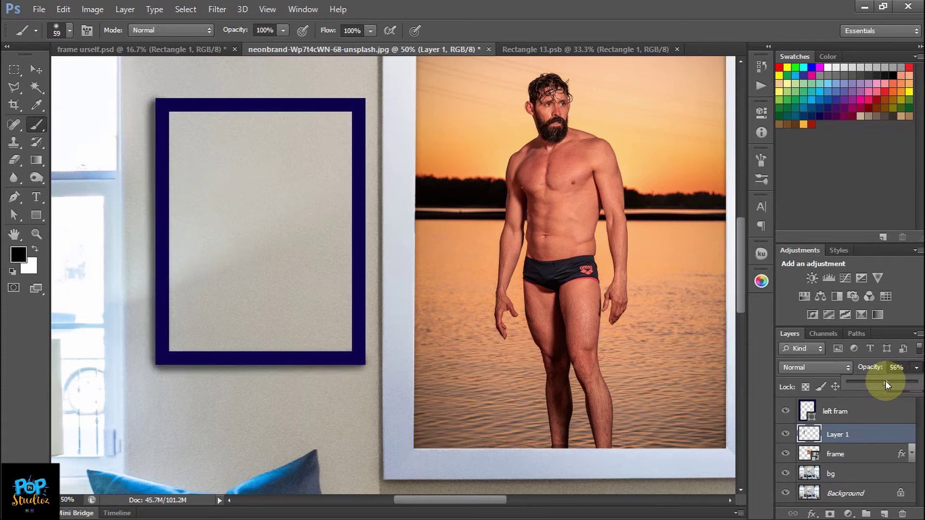
pyautogui.click(865, 368)
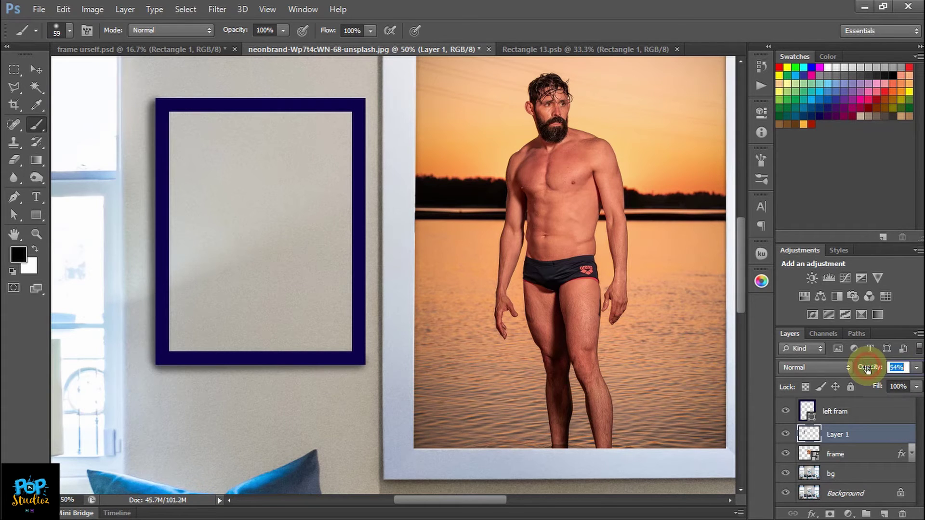
pyautogui.moveTo(909, 386)
pyautogui.mouseDown()
pyautogui.moveTo(900, 402)
pyautogui.moveTo(854, 402)
pyautogui.mouseUp()
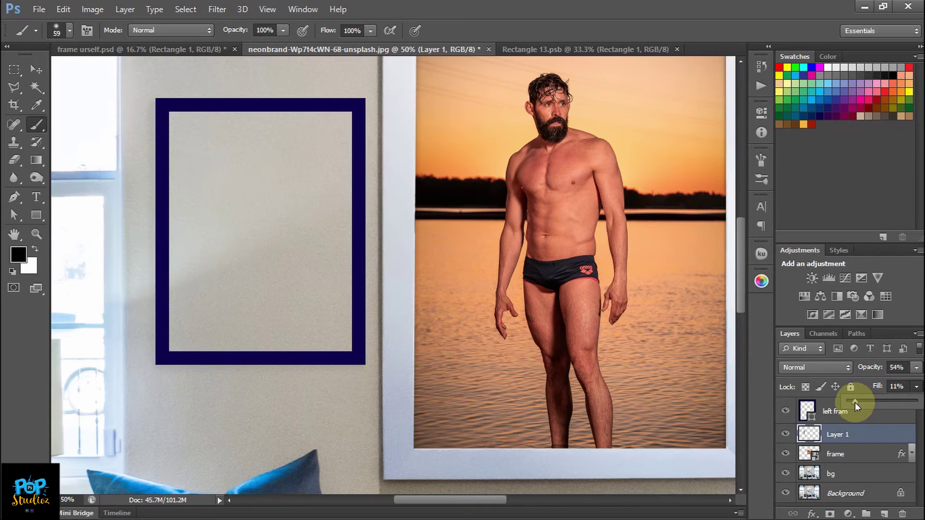
pyautogui.moveTo(855, 403); pyautogui.dragTo(862, 403)
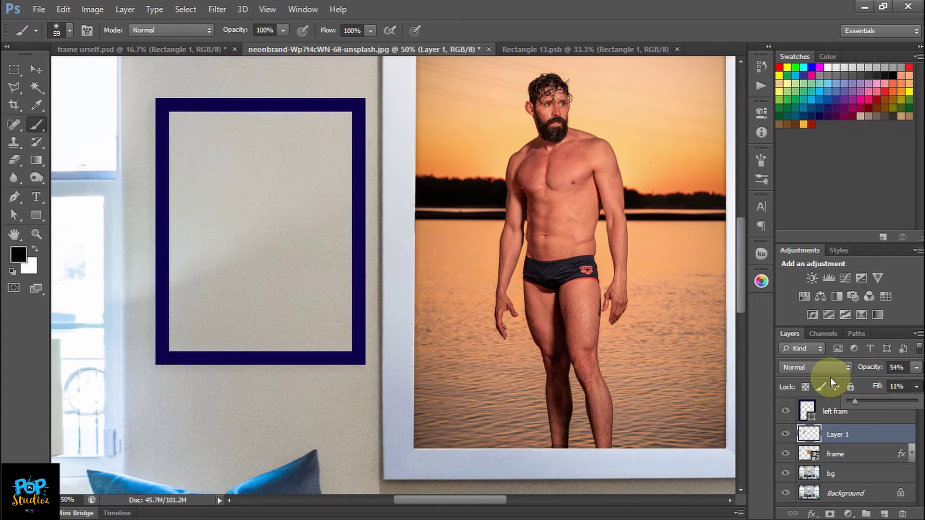
pyautogui.click(819, 367)
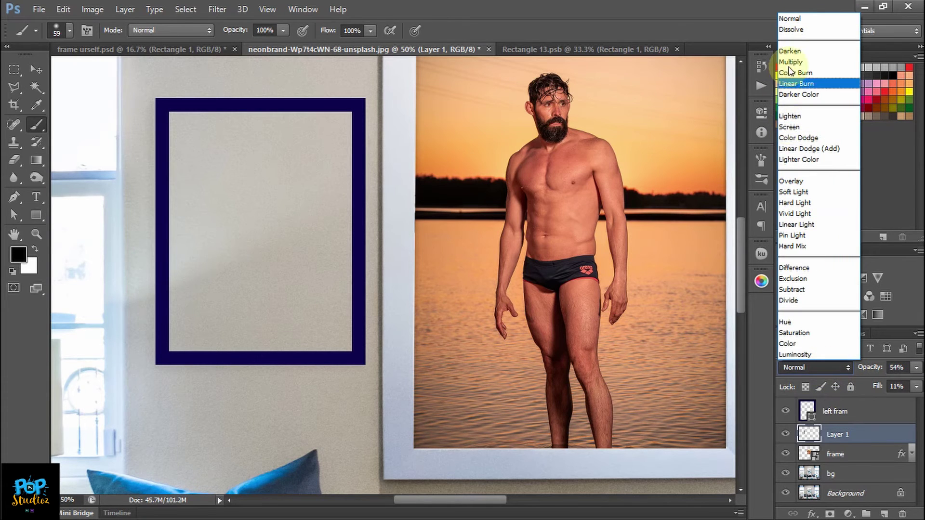
pyautogui.click(793, 62)
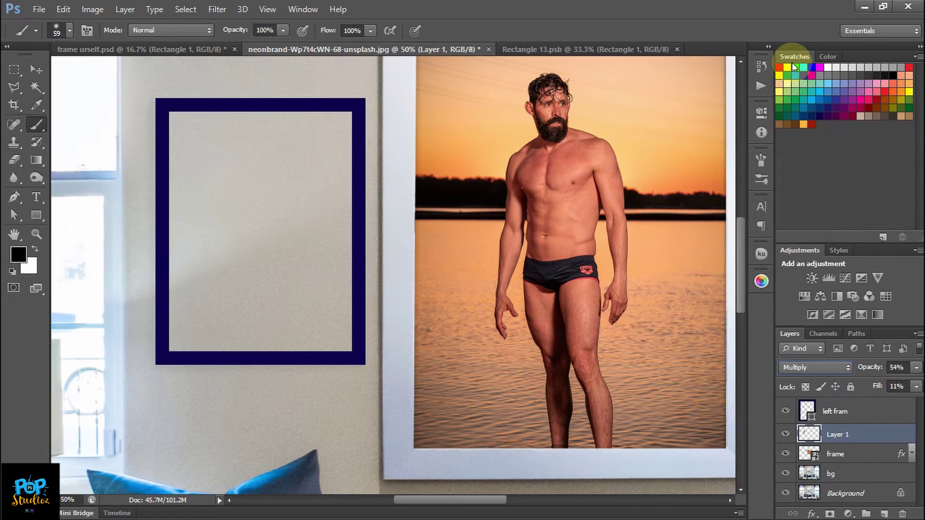
pyautogui.click(786, 434)
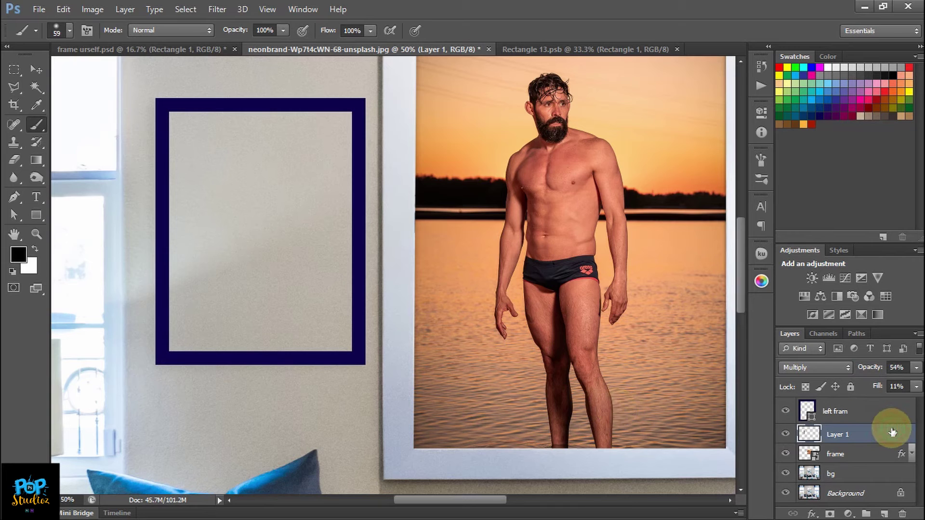
# Step: Try a Polygonal Lasso selection at the frame's corner and dismiss the empty-selection warning
pyautogui.scroll(3, 739, 274)
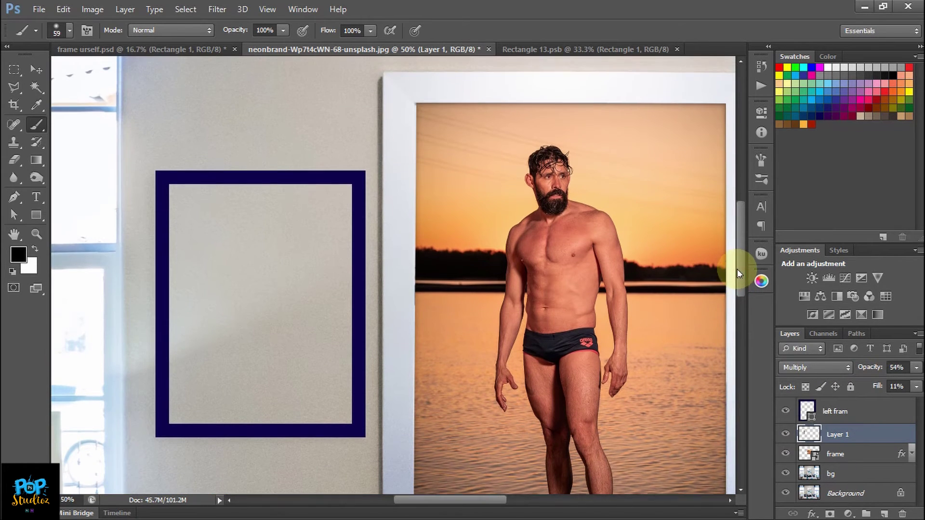
pyautogui.scroll(1, 738, 273)
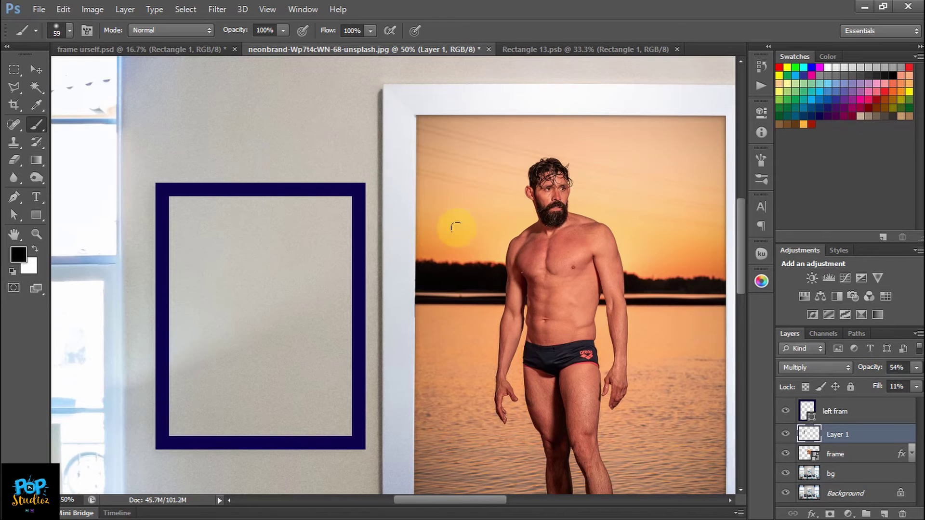
pyautogui.scroll(1, 739, 279)
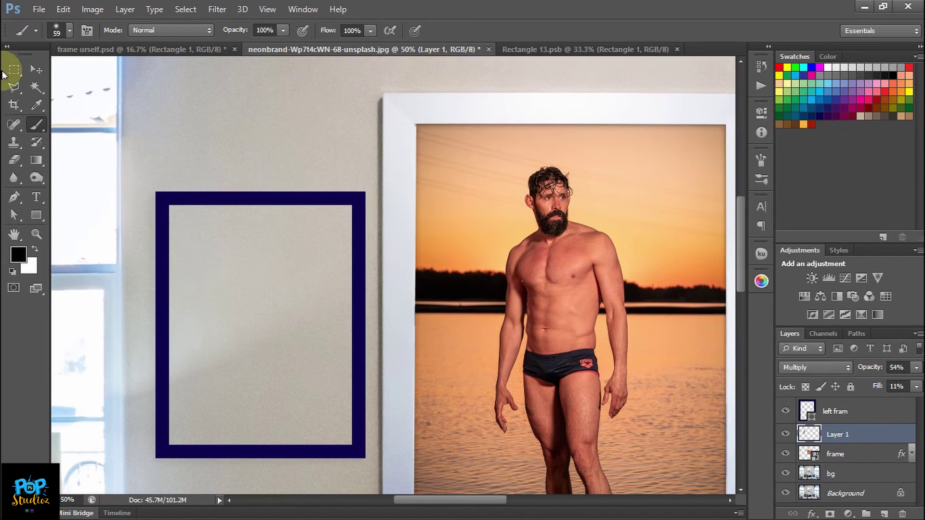
pyautogui.click(14, 86)
pyautogui.scroll(-3, 130, 120)
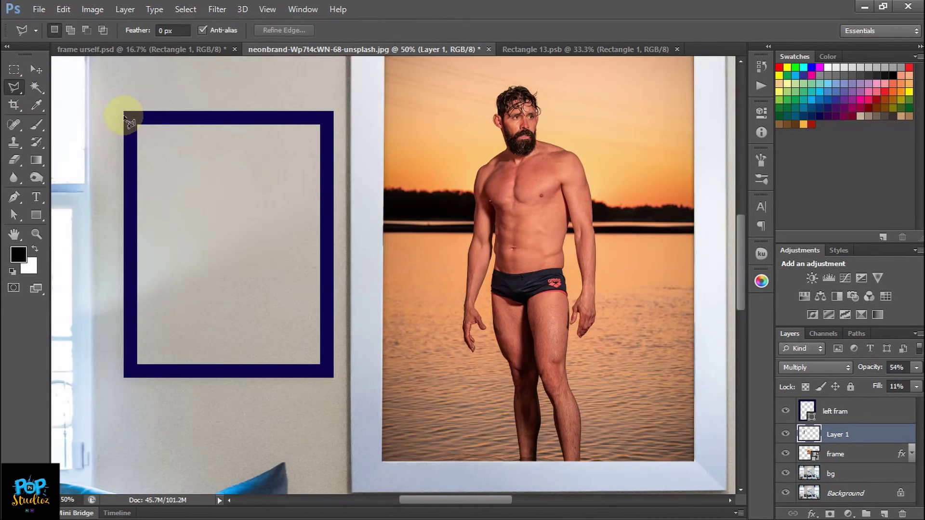
pyautogui.click(125, 115)
pyautogui.doubleClick(125, 146)
pyautogui.click(426, 207)
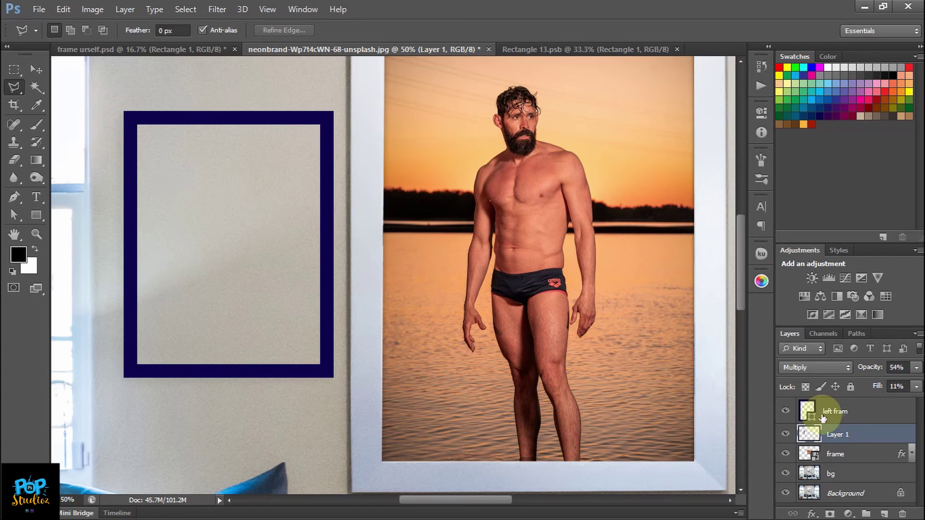
# Step: Add a new layer and rename the two layers 'shadow 1' and 'shadow 2'
pyautogui.click(884, 515)
pyautogui.click(837, 455)
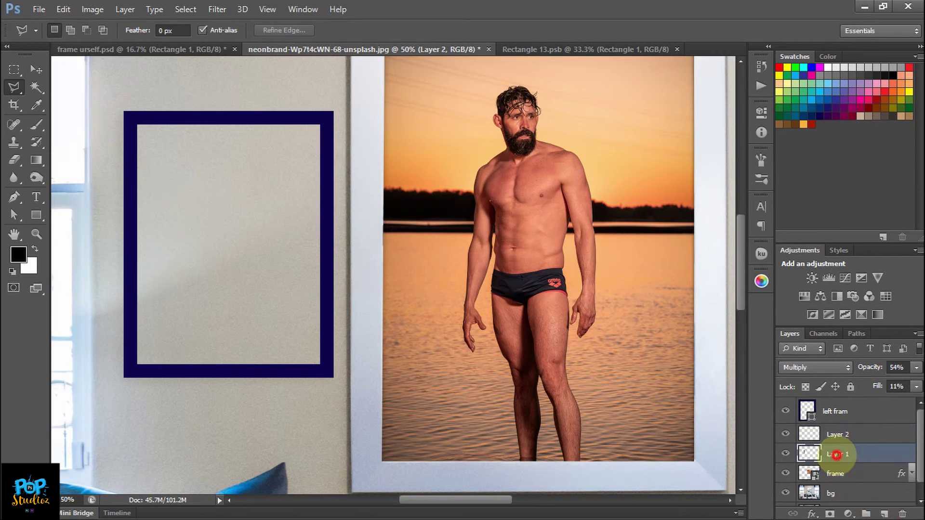
pyautogui.doubleClick(837, 454)
pyautogui.write('shad')
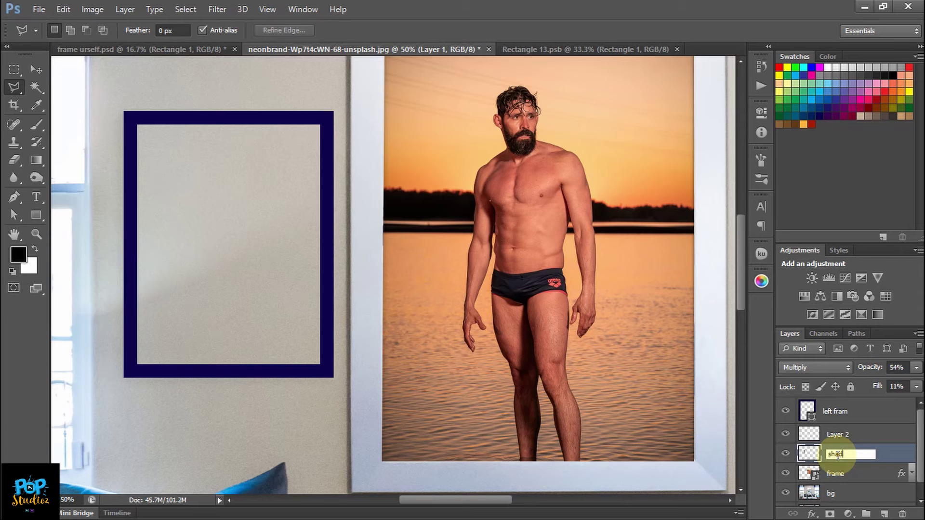
pyautogui.write('ow 1')
pyautogui.press('Return')
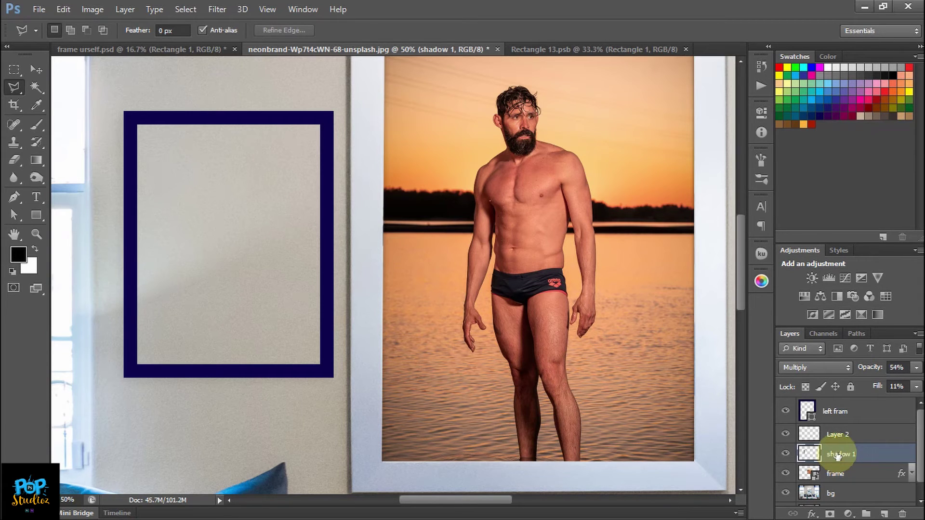
pyautogui.click(841, 436)
pyautogui.doubleClick(841, 437)
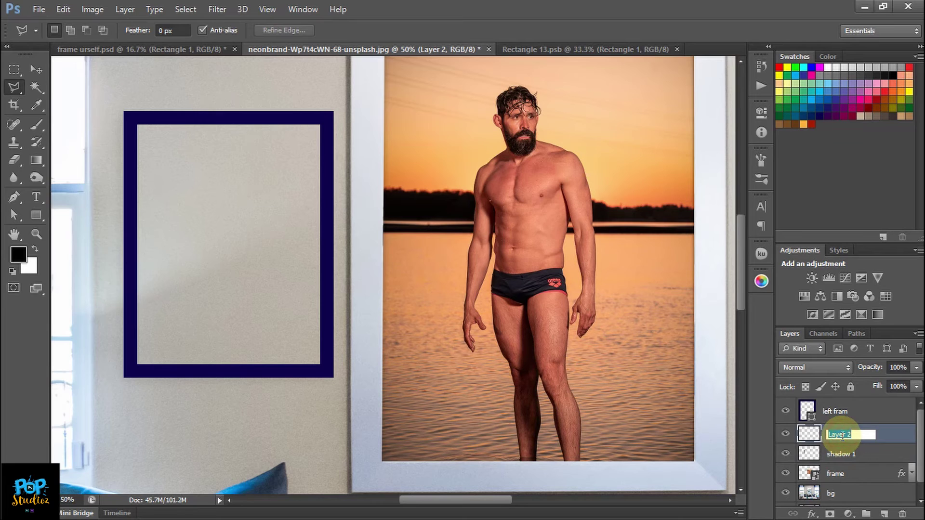
pyautogui.write('shadow')
pyautogui.click(843, 435)
pyautogui.press('Return')
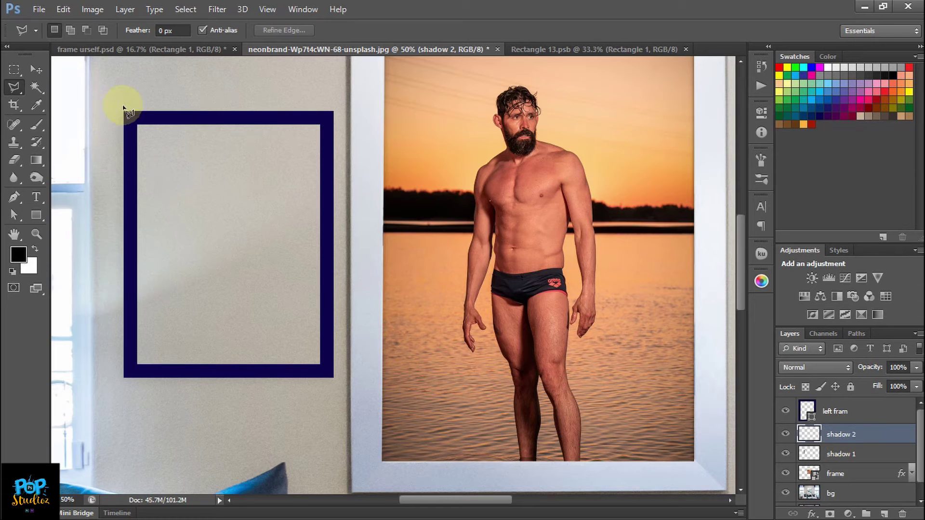
# Step: Select the frame's left and bottom border strip with a polygonal outline
pyautogui.click(122, 121)
pyautogui.click(119, 120)
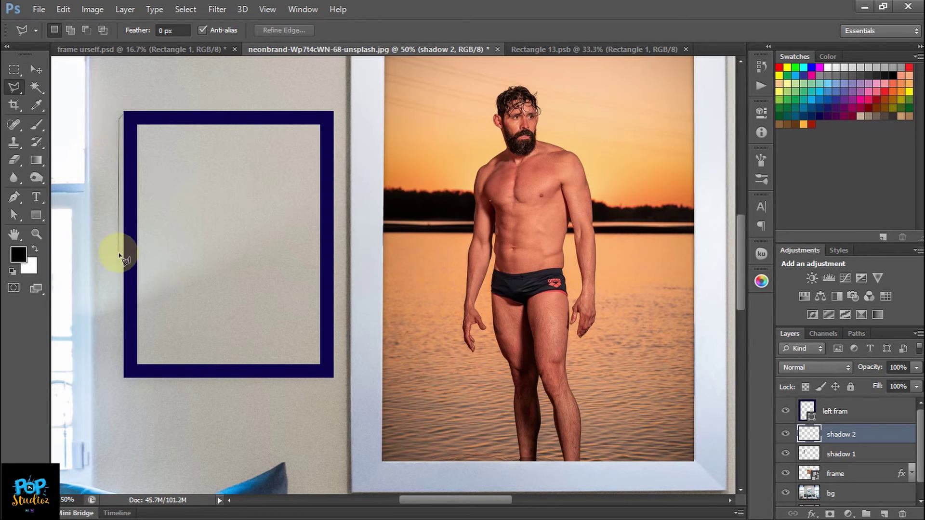
pyautogui.click(119, 385)
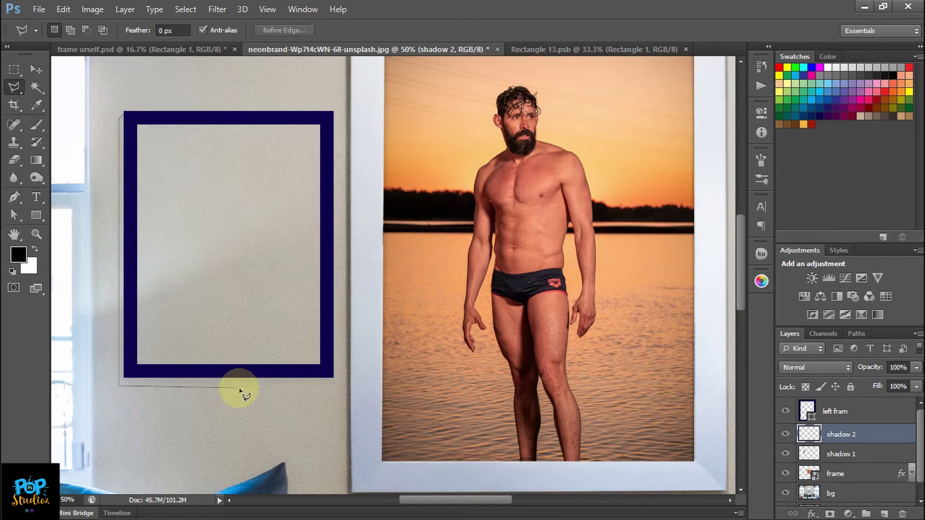
pyautogui.click(335, 384)
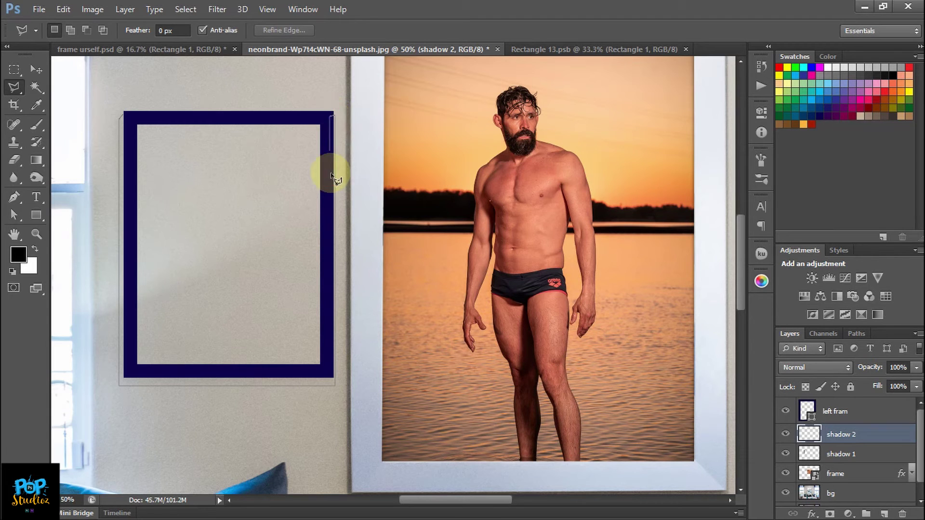
pyautogui.click(329, 375)
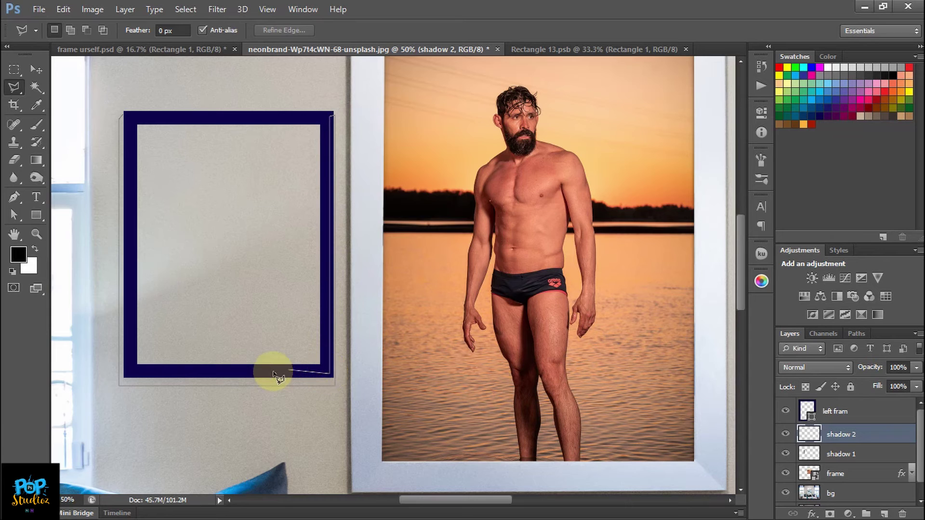
pyautogui.click(128, 375)
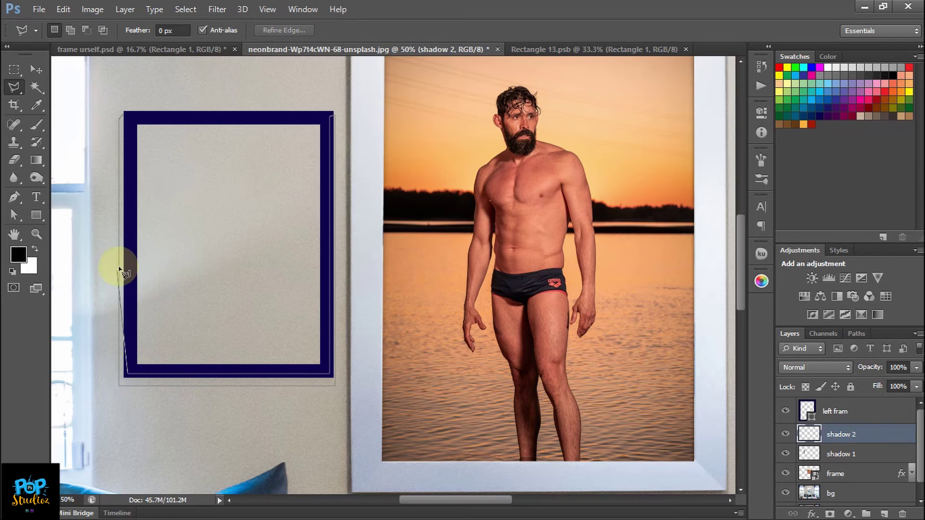
pyautogui.click(124, 115)
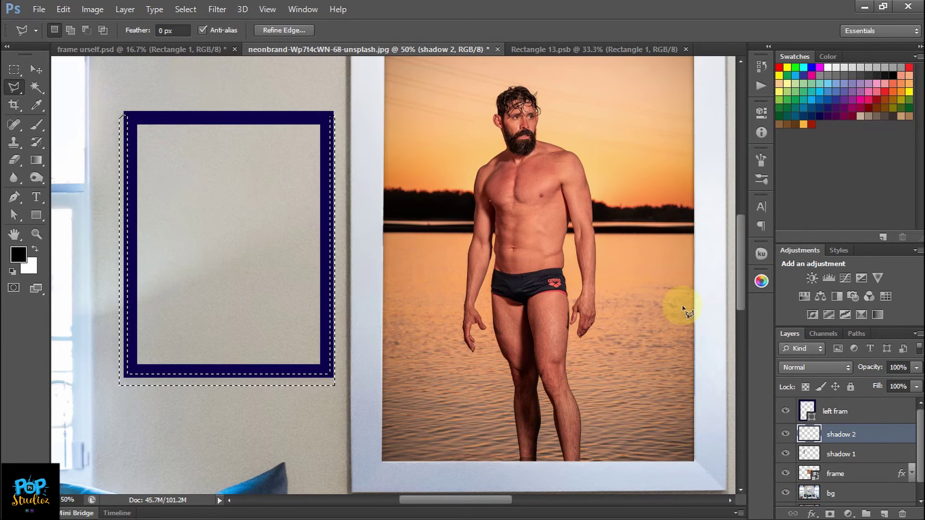
# Step: Fill the selection on shadow 2 using the Fill dialog
pyautogui.rightClick(248, 261)
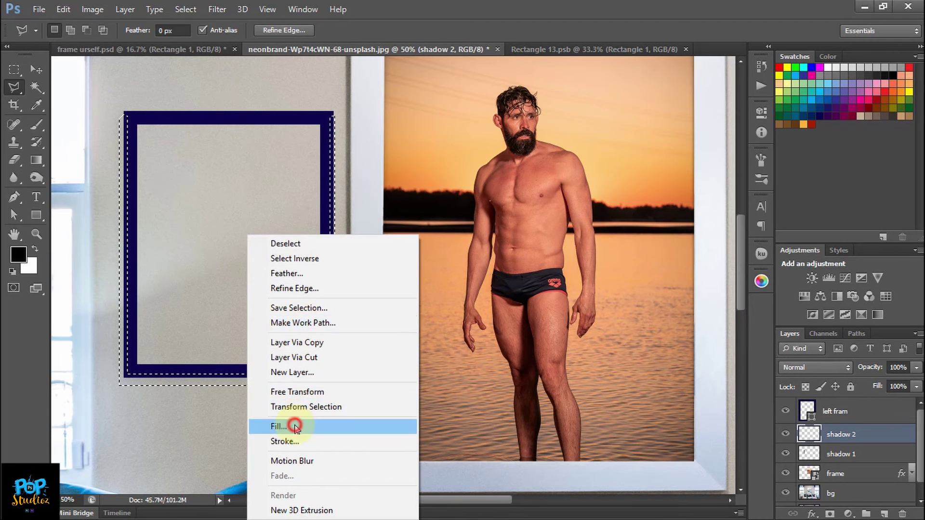
pyautogui.click(295, 427)
pyautogui.click(538, 140)
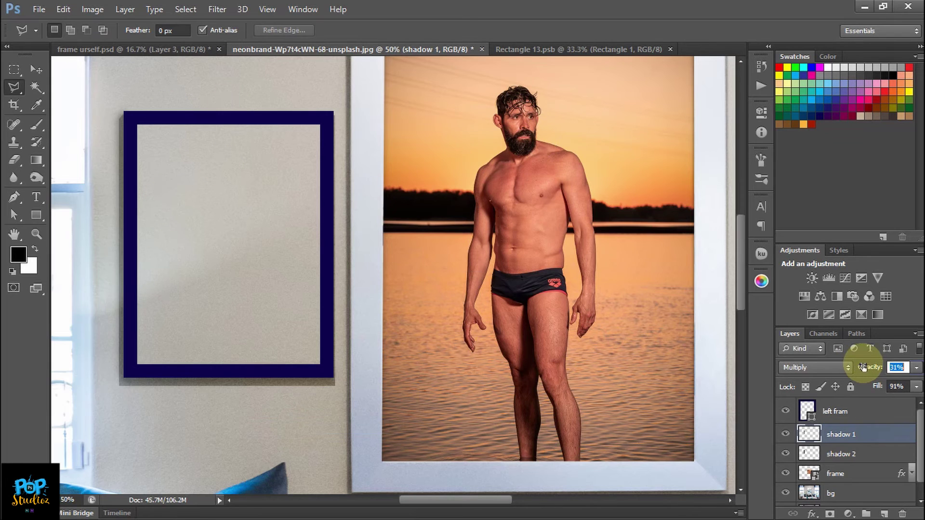
# Step: Set shadow 1 to 71% opacity and 83% fill, and shadow 2's fill to 62%
pyautogui.moveTo(864, 368)
pyautogui.mouseDown()
pyautogui.moveTo(888, 368)
pyautogui.moveTo(884, 395)
pyautogui.mouseUp()
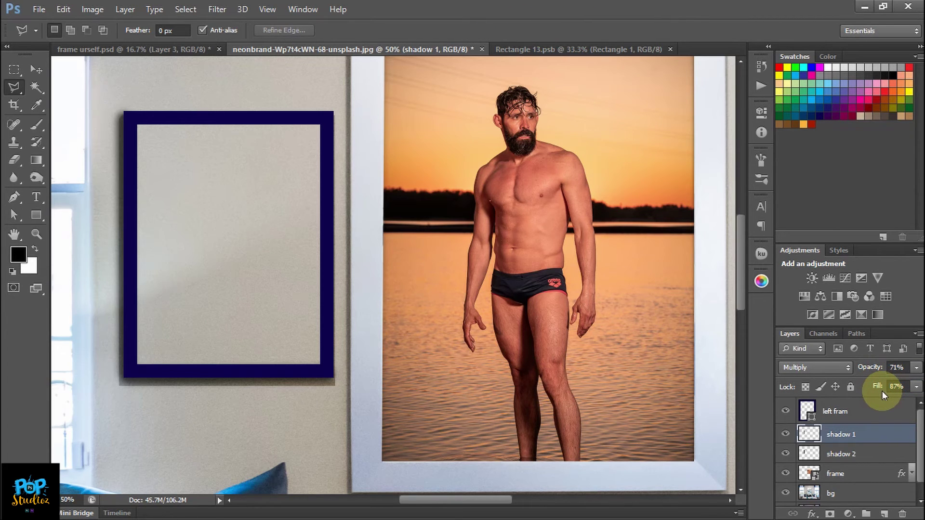
pyautogui.hotkey('ctrl', '-')
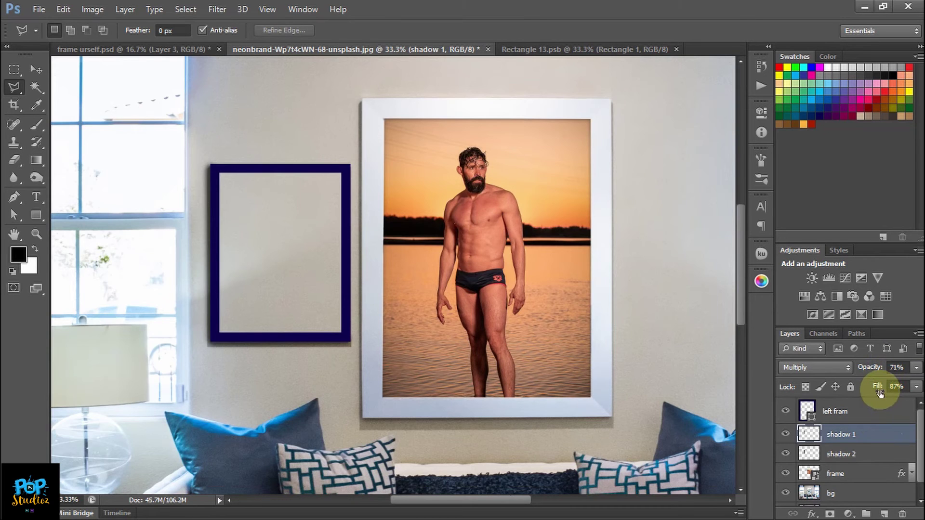
pyautogui.moveTo(877, 388)
pyautogui.mouseDown()
pyautogui.moveTo(866, 389)
pyautogui.moveTo(886, 389)
pyautogui.mouseUp()
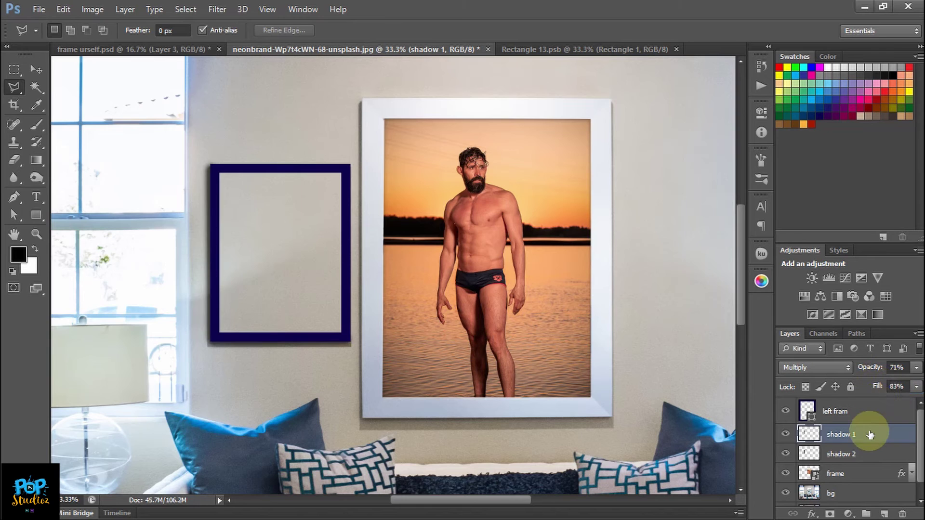
pyautogui.click(872, 454)
pyautogui.moveTo(875, 388); pyautogui.dragTo(879, 390)
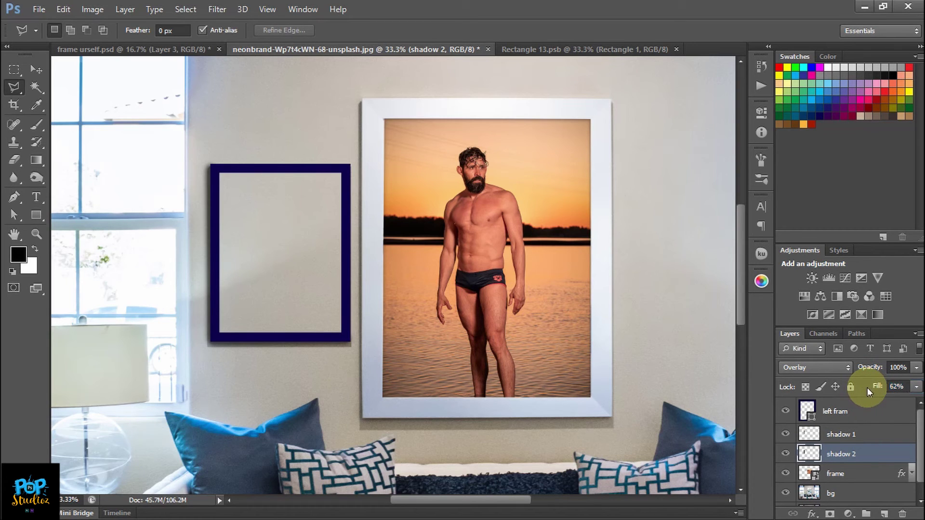
pyautogui.click(856, 412)
# Step: Convert 'left fram' to a smart object, open its contents, and close Rectangle 13.psb
pyautogui.rightClick(879, 415)
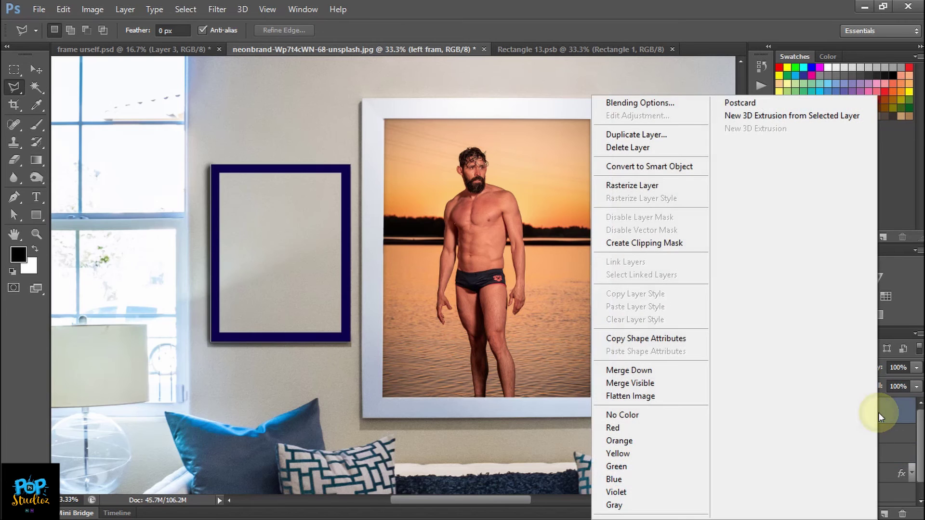
pyautogui.click(672, 167)
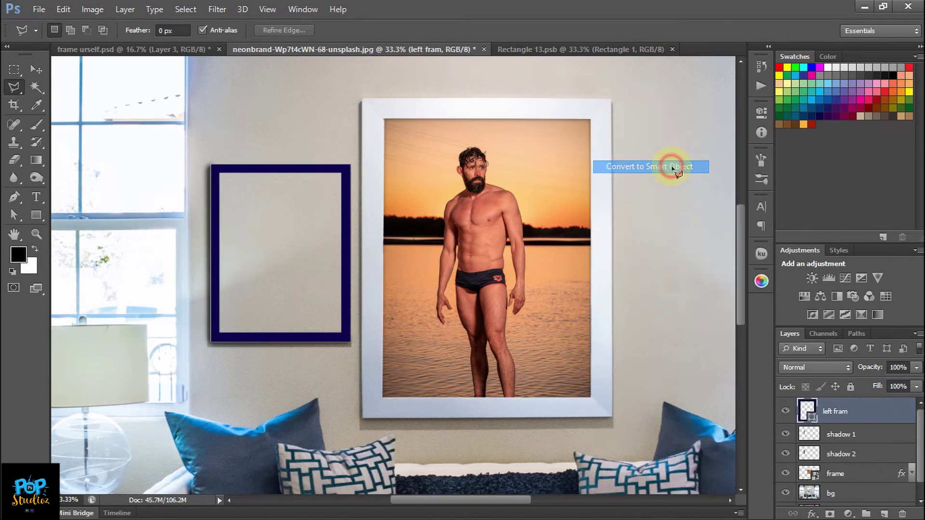
pyautogui.click(873, 413)
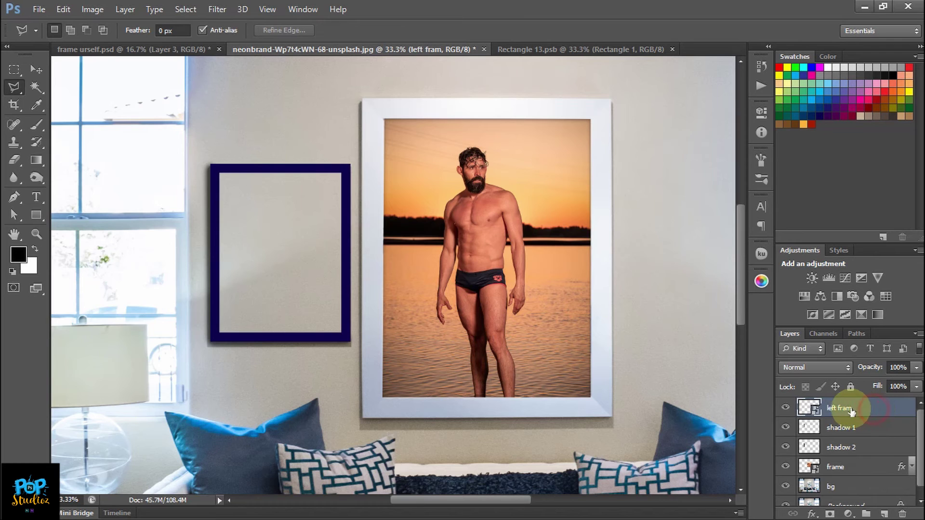
pyautogui.doubleClick(810, 410)
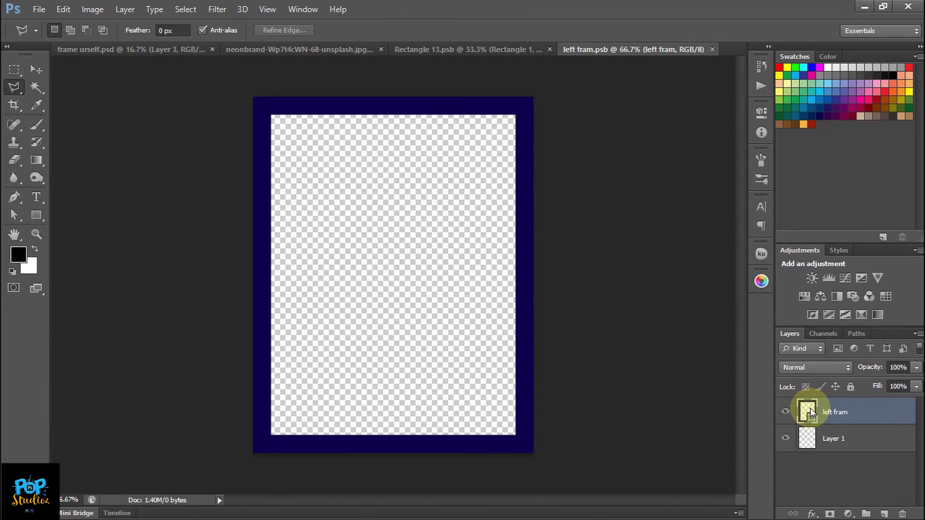
pyautogui.click(549, 50)
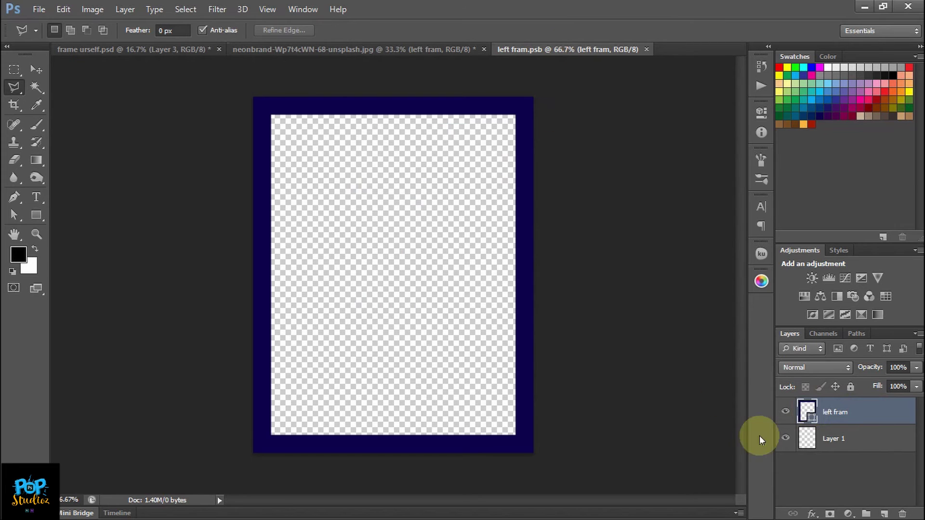
# Step: Draw a white-filled, strokeless rectangle covering the inside of the frame
pyautogui.click(37, 216)
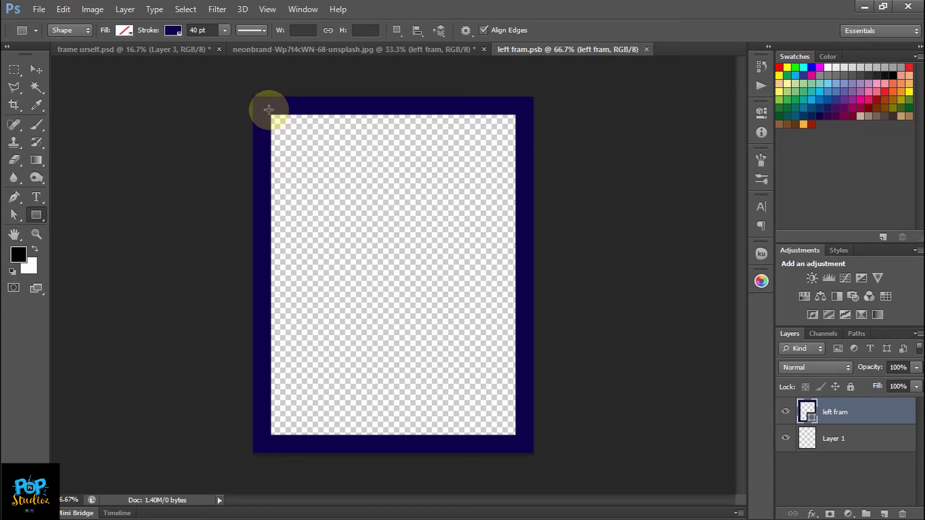
pyautogui.moveTo(268, 110); pyautogui.dragTo(520, 439)
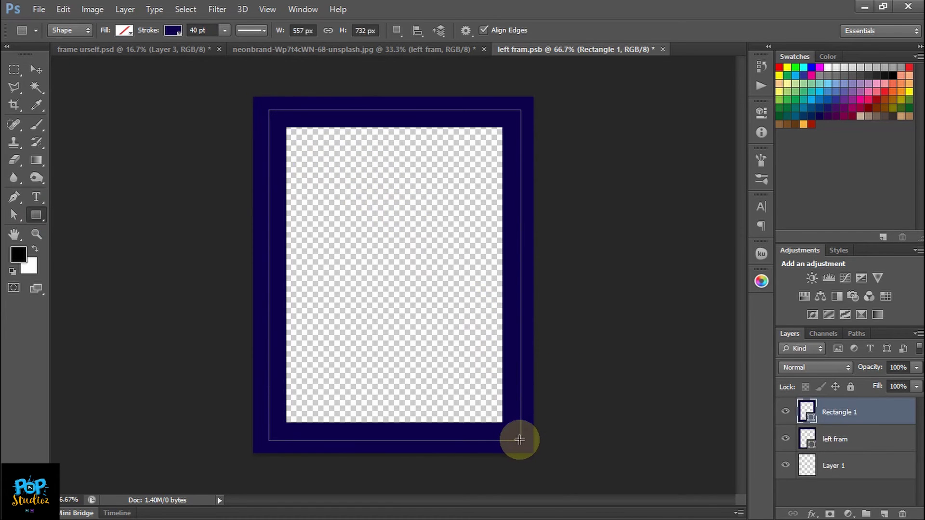
pyautogui.click(125, 32)
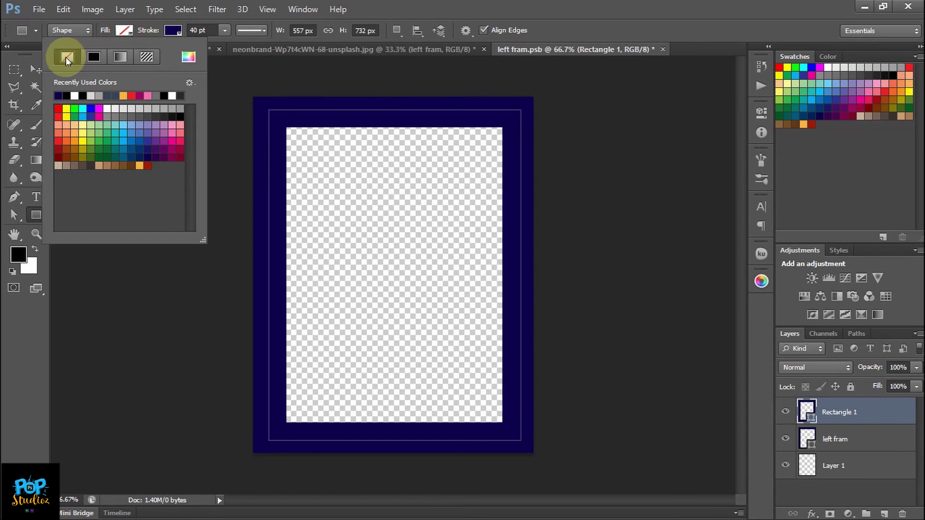
pyautogui.click(76, 95)
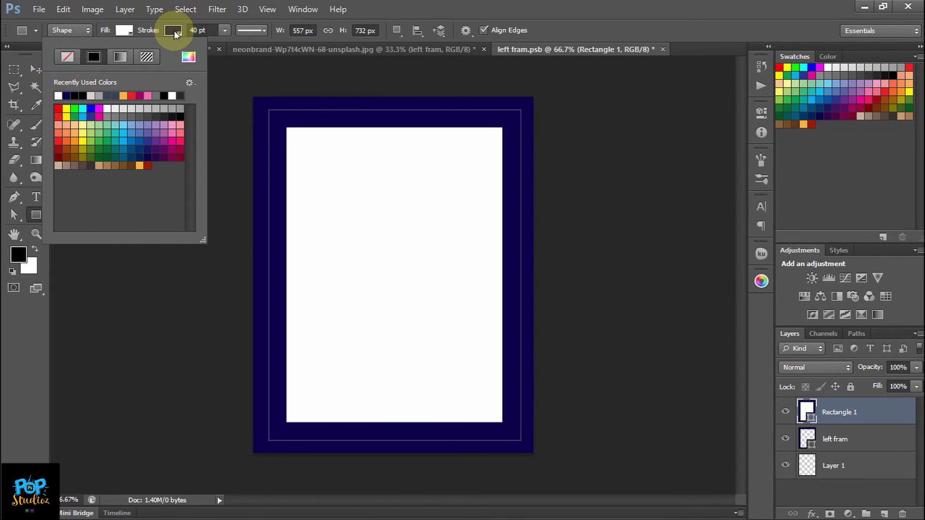
pyautogui.click(174, 32)
pyautogui.click(116, 57)
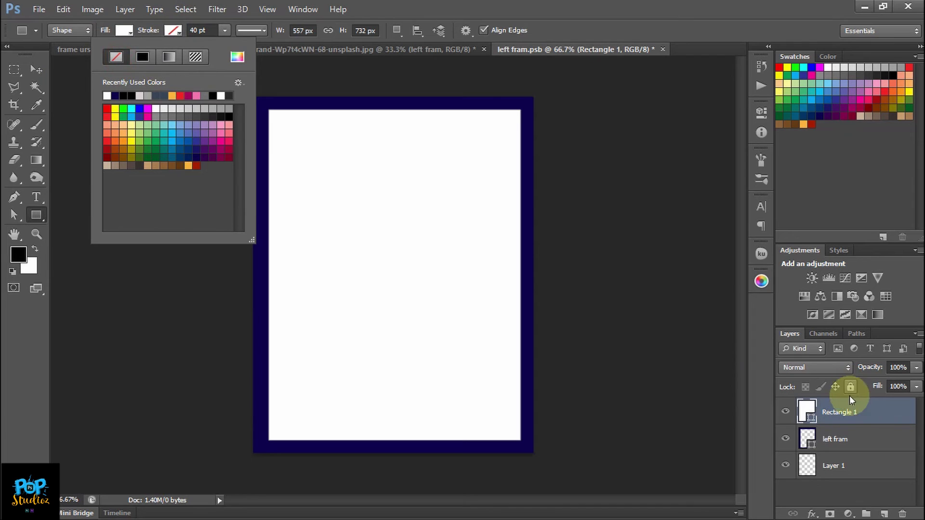
# Step: Rename the rectangle layer 'image holder' and move it below left fram
pyautogui.doubleClick(842, 413)
pyautogui.write('im')
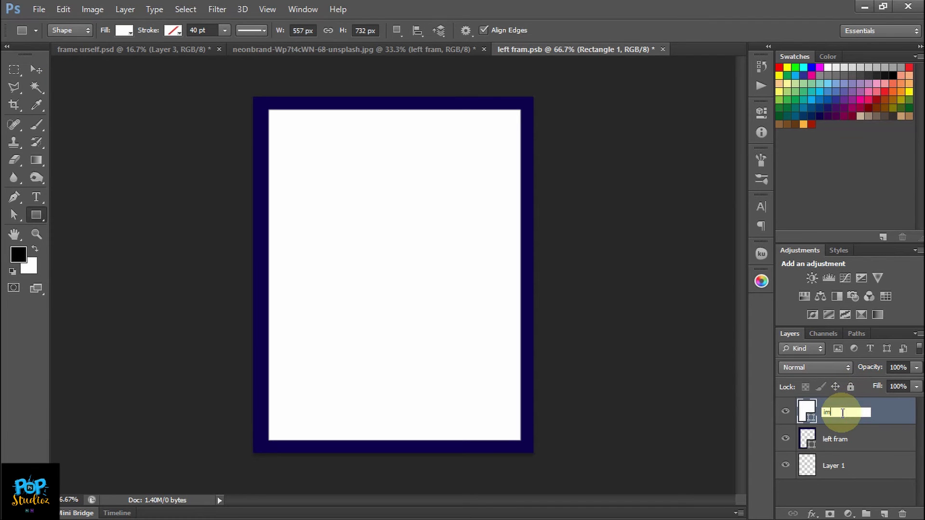
pyautogui.write('age h')
pyautogui.write('older')
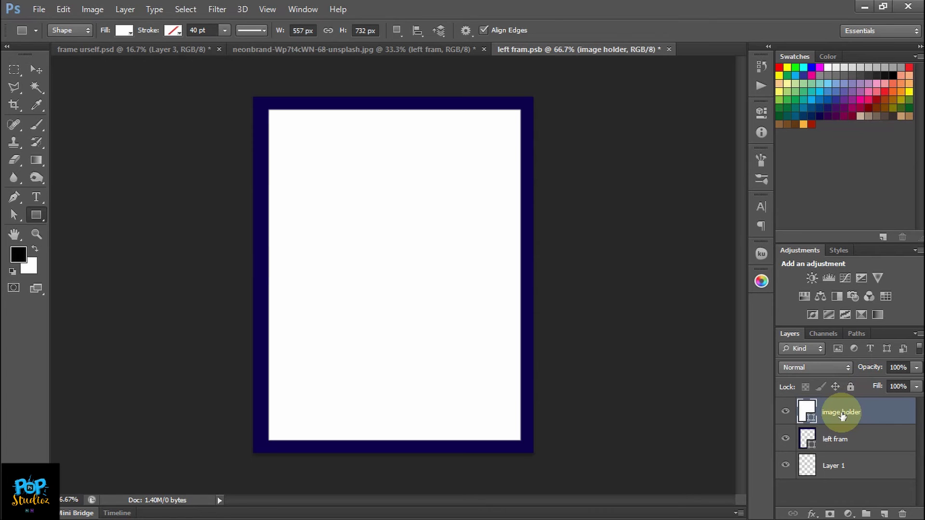
pyautogui.moveTo(864, 410); pyautogui.dragTo(865, 453)
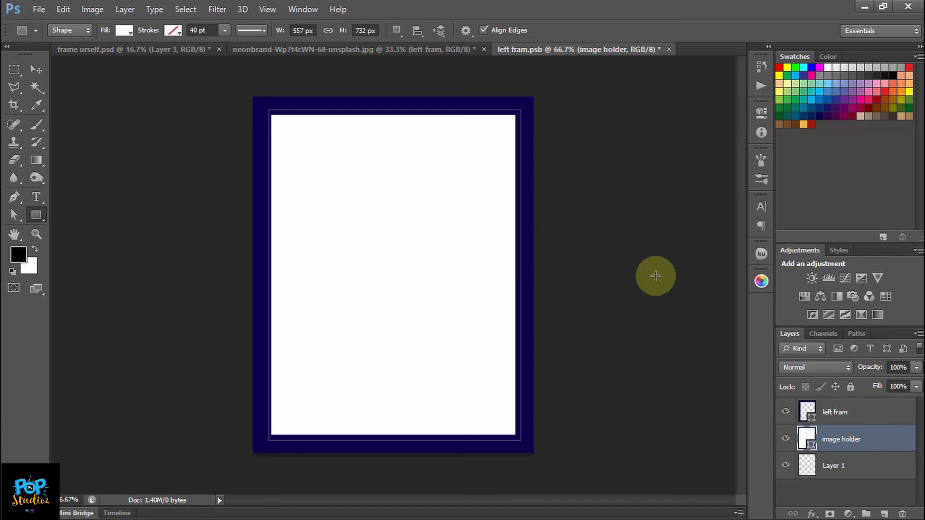
# Step: Place the nino-kojo-I2JwX7RG8Cs-unsplash portrait and enlarge it to cover the frame
pyautogui.click(39, 11)
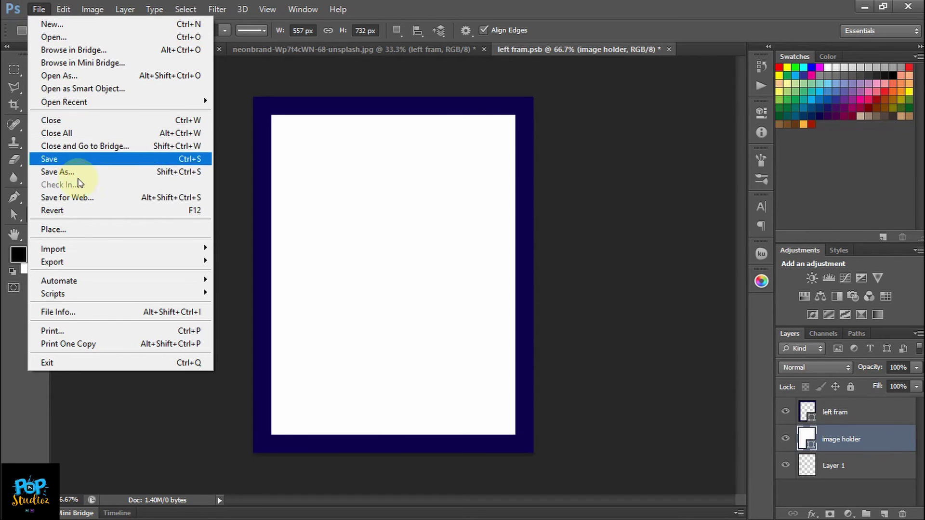
pyautogui.click(79, 228)
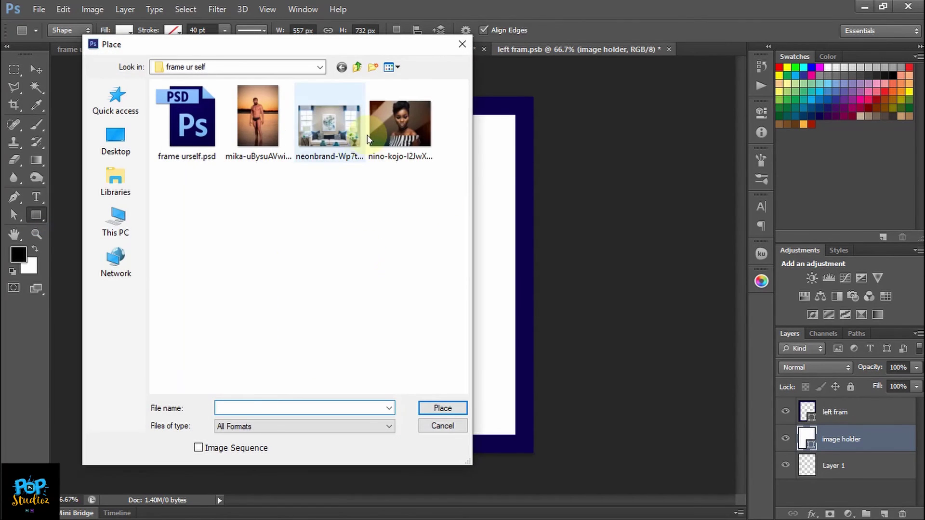
pyautogui.click(385, 122)
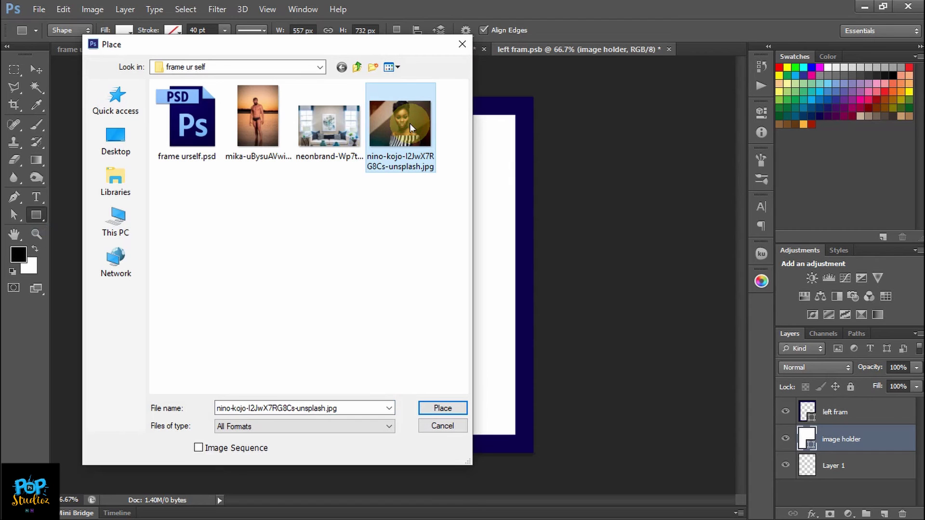
pyautogui.click(447, 409)
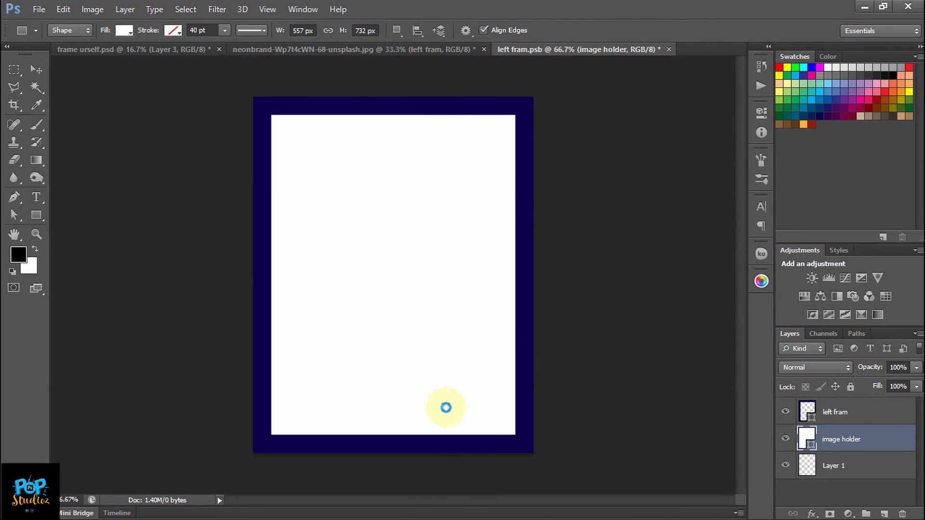
pyautogui.moveTo(534, 173); pyautogui.dragTo(643, 119)
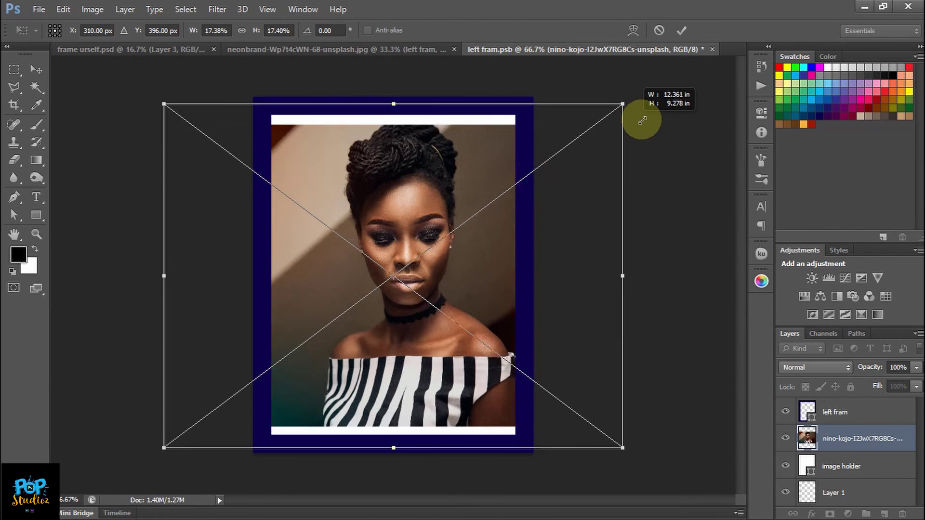
pyautogui.press('Return')
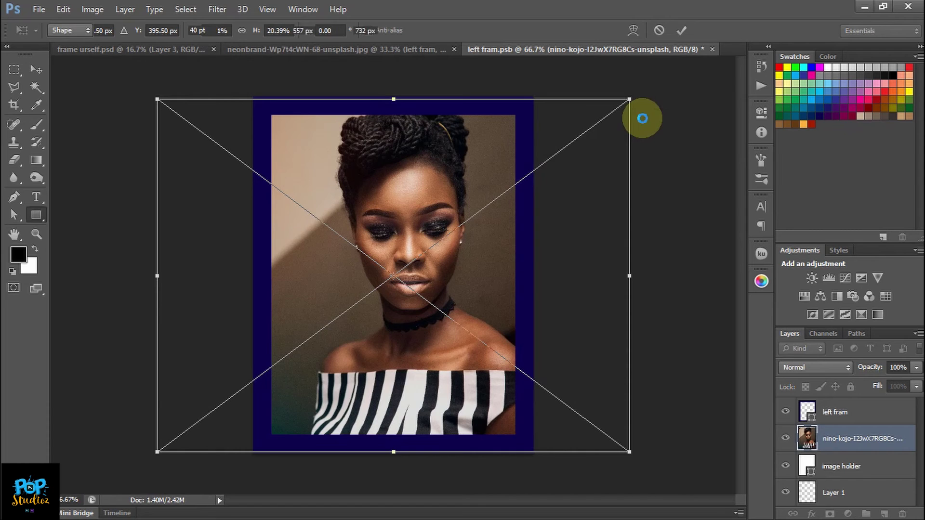
# Step: Move the portrait down inside the frame and clip it to 'image holder'
pyautogui.click(37, 71)
pyautogui.moveTo(384, 213); pyautogui.dragTo(383, 230)
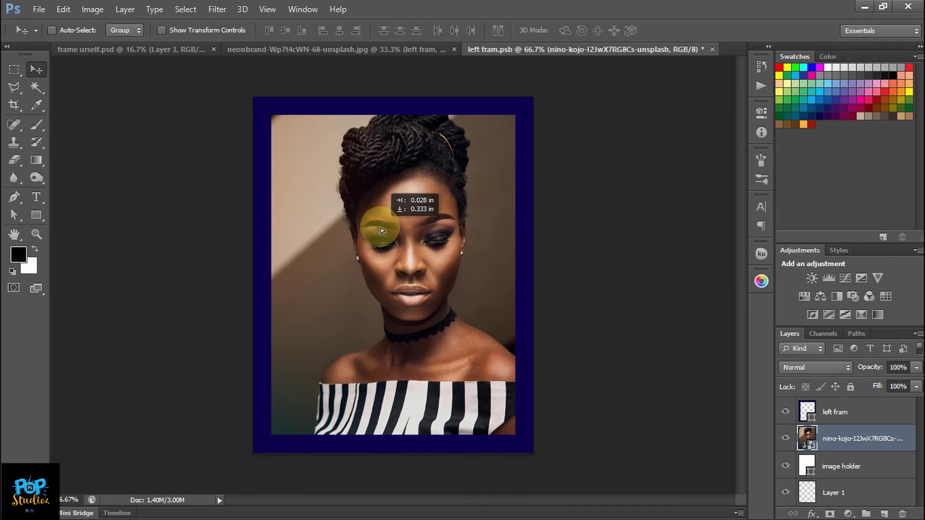
pyautogui.moveTo(383, 230); pyautogui.dragTo(381, 230)
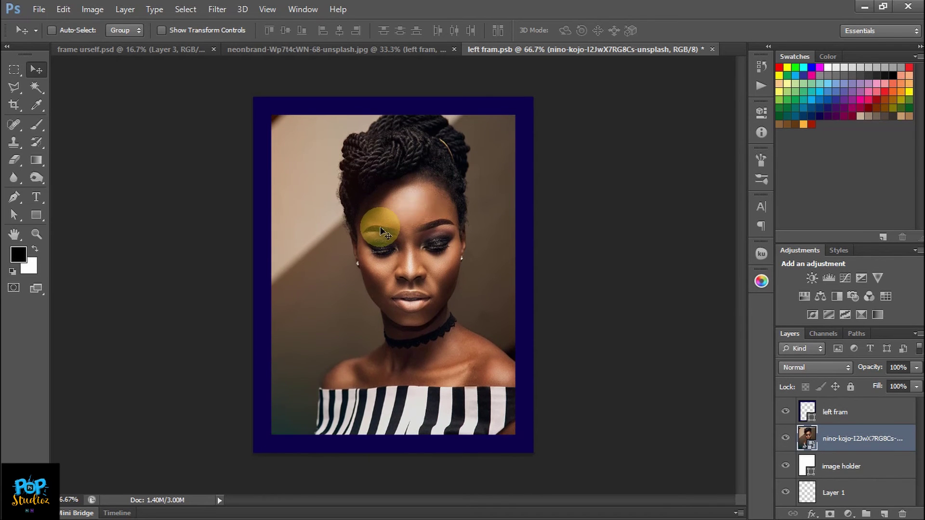
pyautogui.rightClick(841, 438)
pyautogui.click(704, 192)
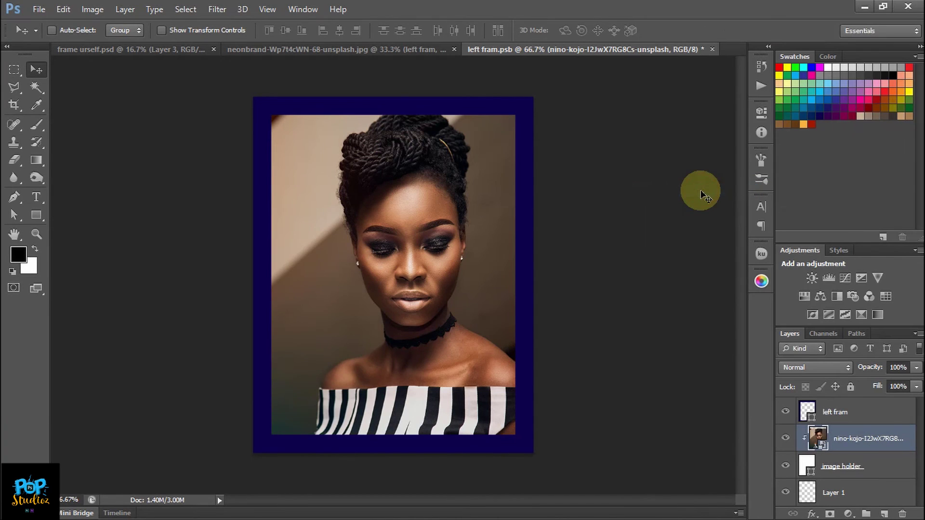
pyautogui.click(891, 467)
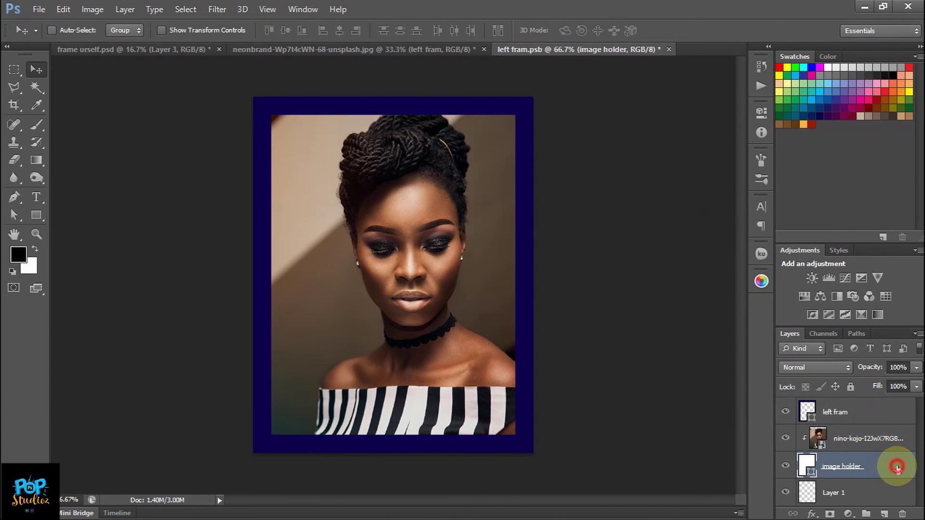
# Step: Add an Inner Shadow to the image holder with 44 px size, 100% opacity and 5 px distance
pyautogui.doubleClick(898, 470)
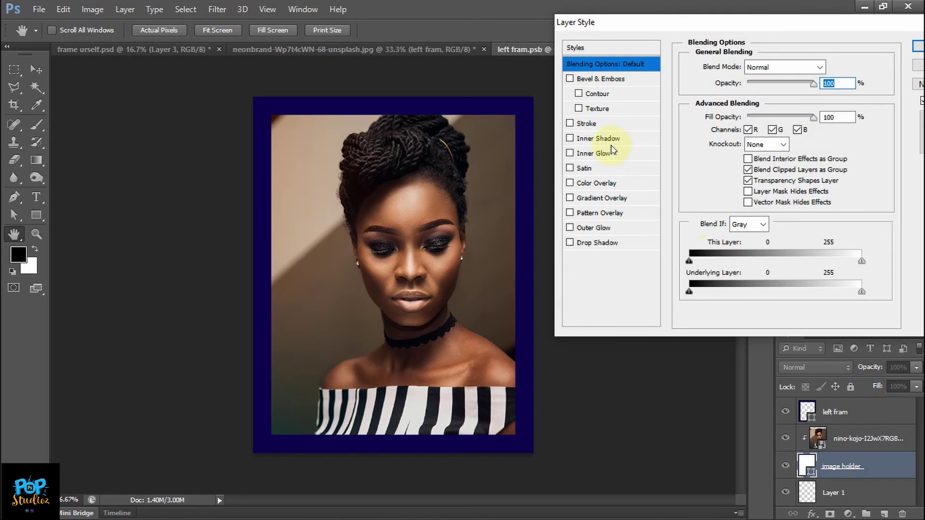
pyautogui.click(585, 140)
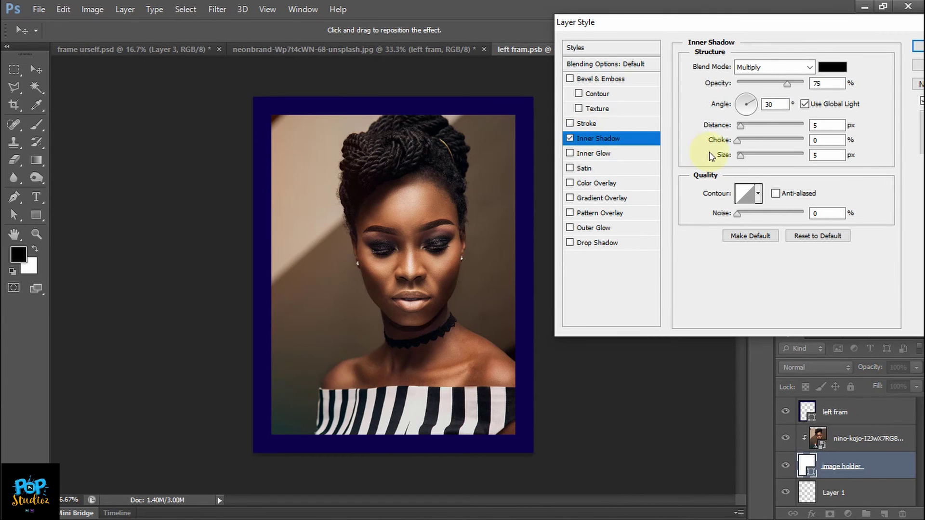
pyautogui.moveTo(724, 157); pyautogui.dragTo(741, 157)
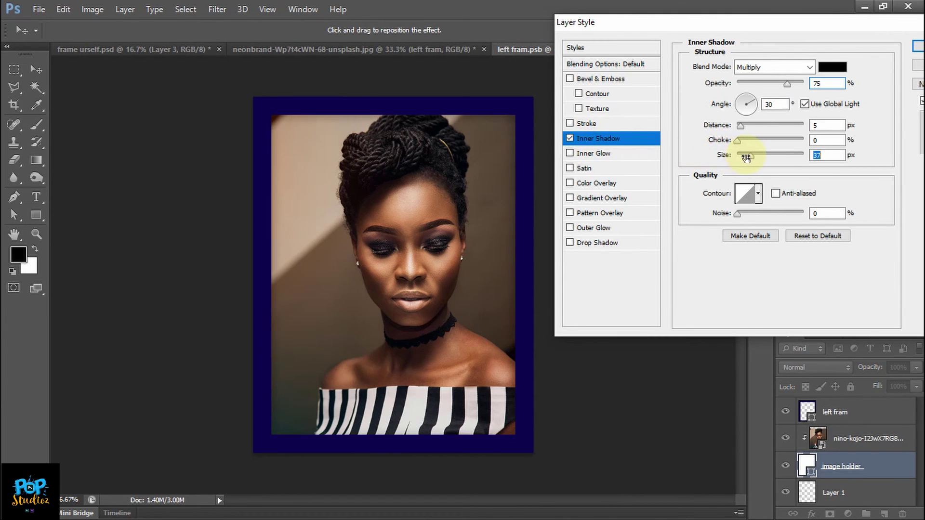
pyautogui.moveTo(713, 89); pyautogui.dragTo(738, 85)
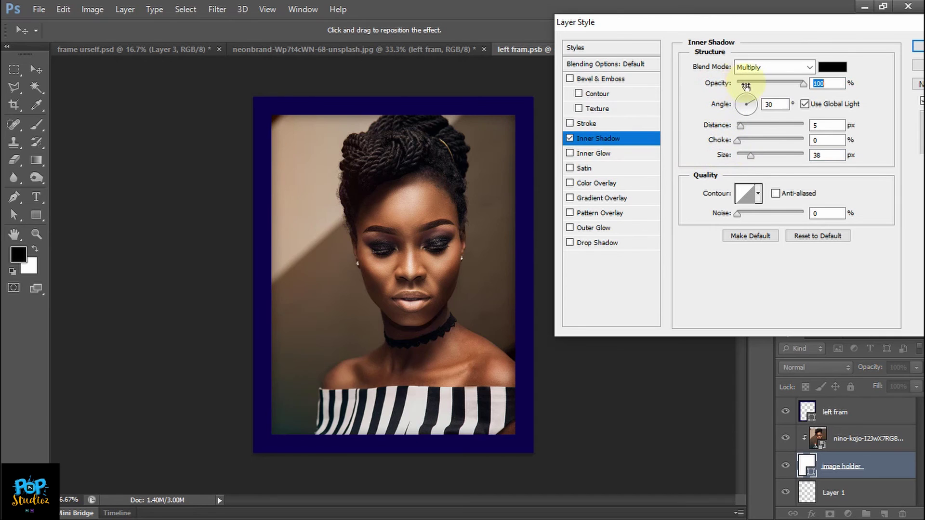
pyautogui.moveTo(721, 128)
pyautogui.mouseDown()
pyautogui.moveTo(729, 129)
pyautogui.moveTo(721, 129)
pyautogui.mouseUp()
# Step: Set the inner shadow to Normal blend with 9% choke, keeping global light, and apply it
pyautogui.click(748, 66)
pyautogui.click(740, 76)
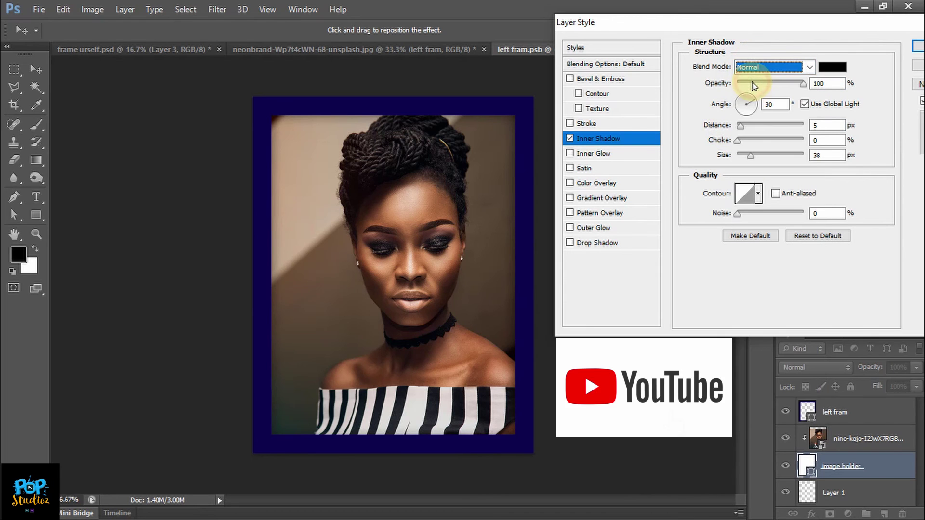
pyautogui.press('Tab')
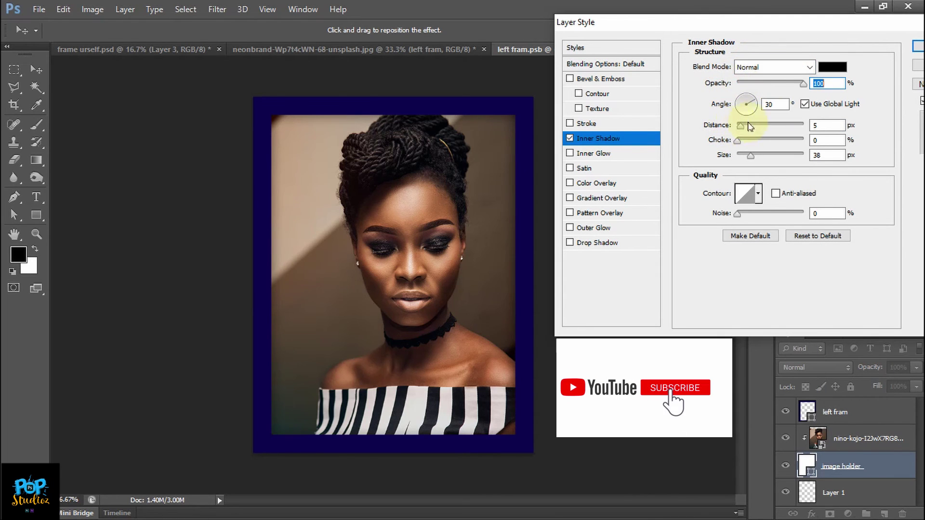
pyautogui.click(804, 104)
pyautogui.click(805, 104)
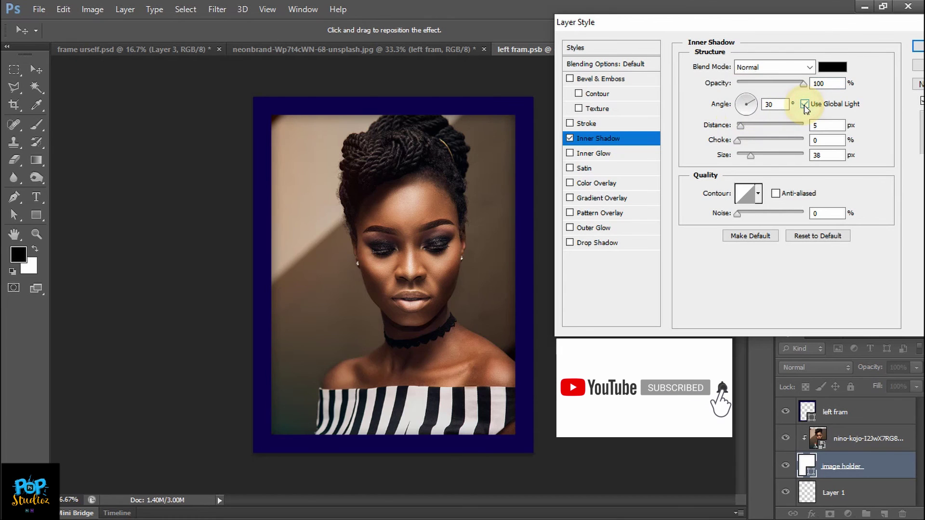
pyautogui.moveTo(718, 140)
pyautogui.mouseDown()
pyautogui.moveTo(733, 143)
pyautogui.moveTo(732, 159)
pyautogui.mouseUp()
pyautogui.click(725, 158)
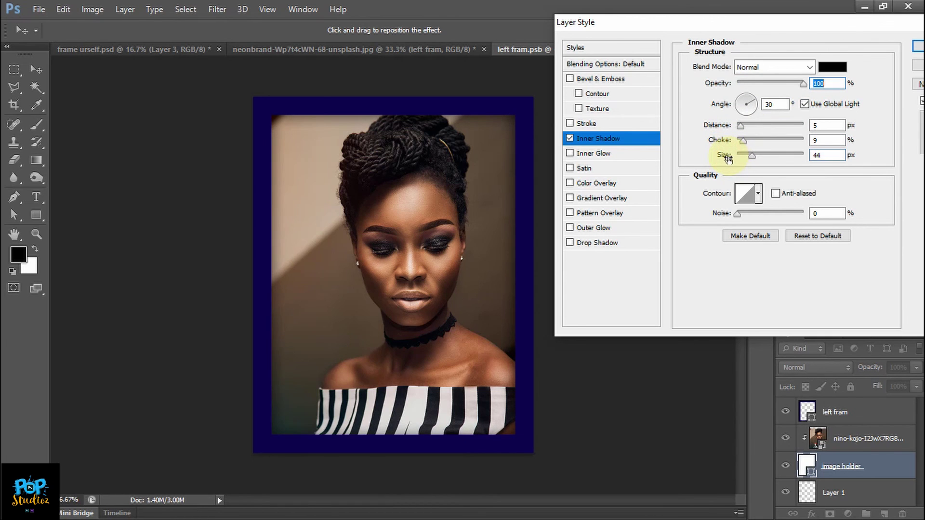
pyautogui.click(916, 46)
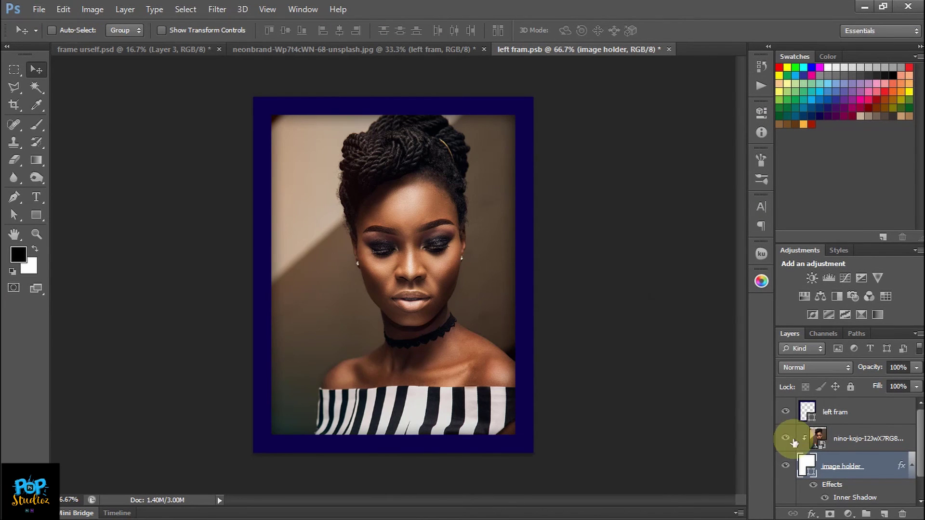
# Step: Change the left fram rectangle's stroke from navy to light grey, then save left fram.psb
pyautogui.click(808, 411)
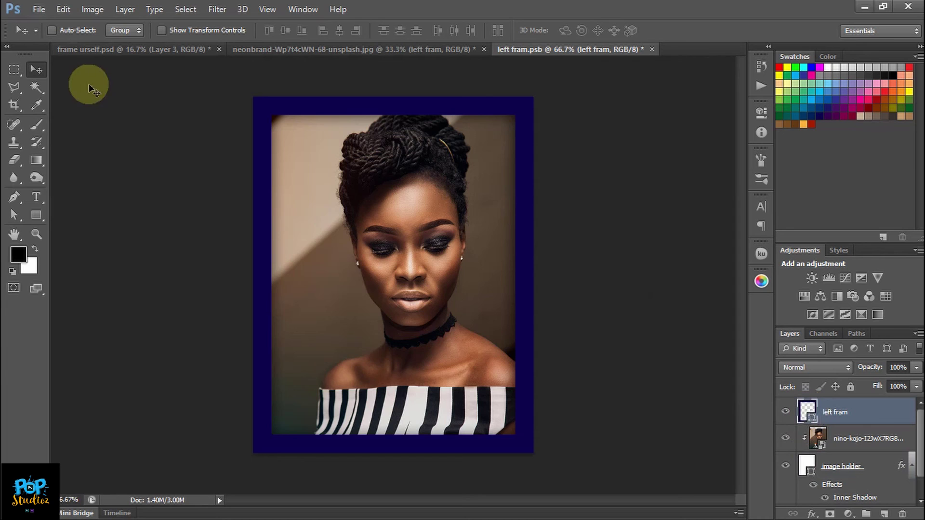
pyautogui.click(37, 215)
pyautogui.click(172, 32)
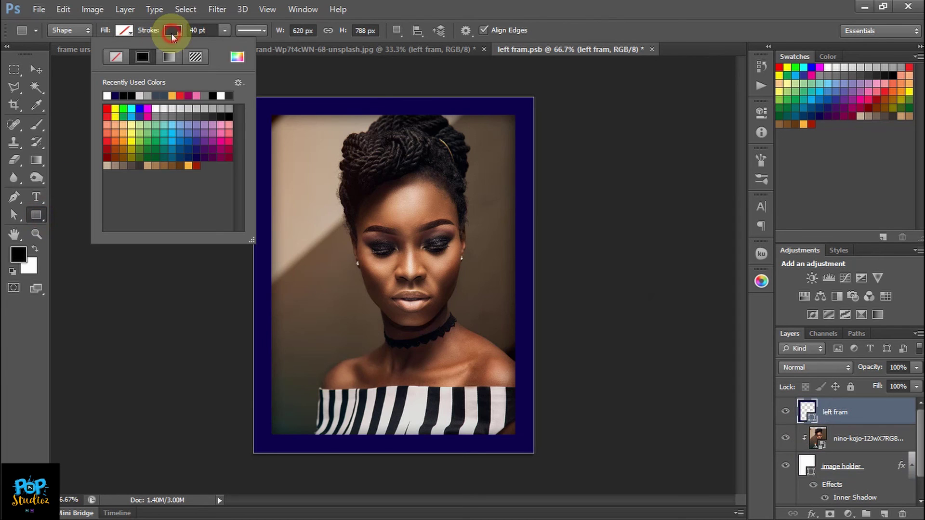
pyautogui.click(143, 96)
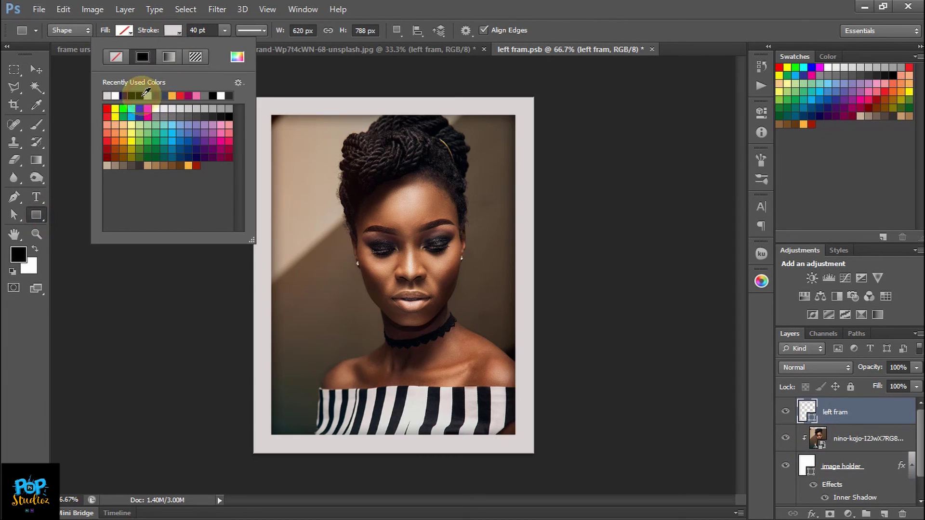
pyautogui.click(543, 6)
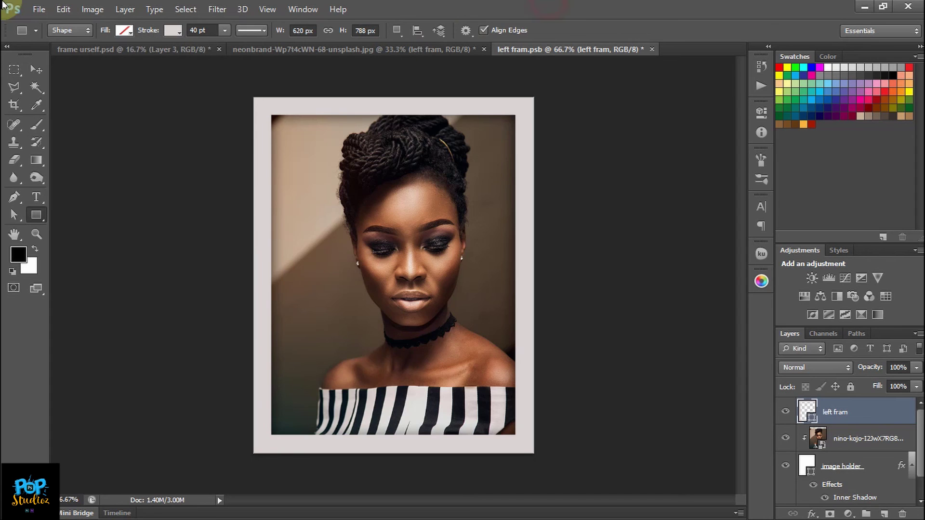
pyautogui.click(38, 8)
pyautogui.click(67, 160)
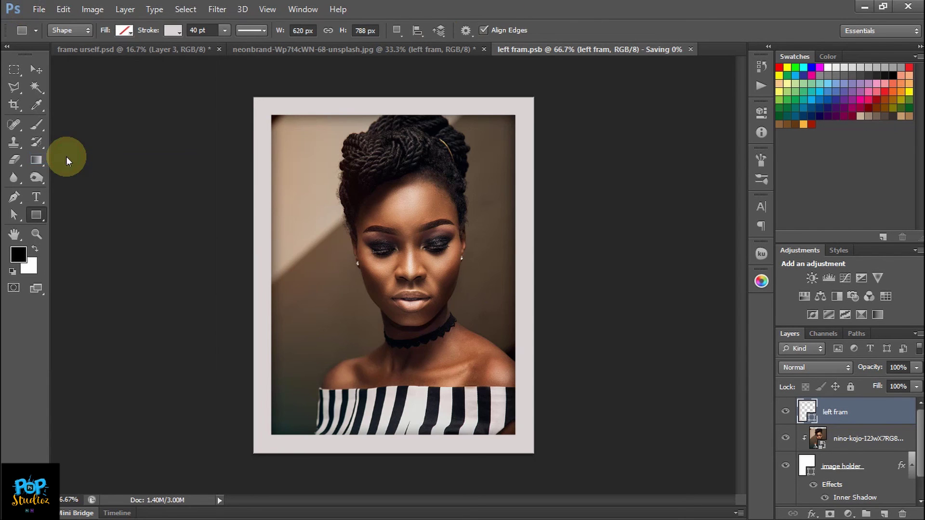
# Step: In the neonbrand mockup, lower the shadow 1 layer's opacity to 38%
pyautogui.click(311, 50)
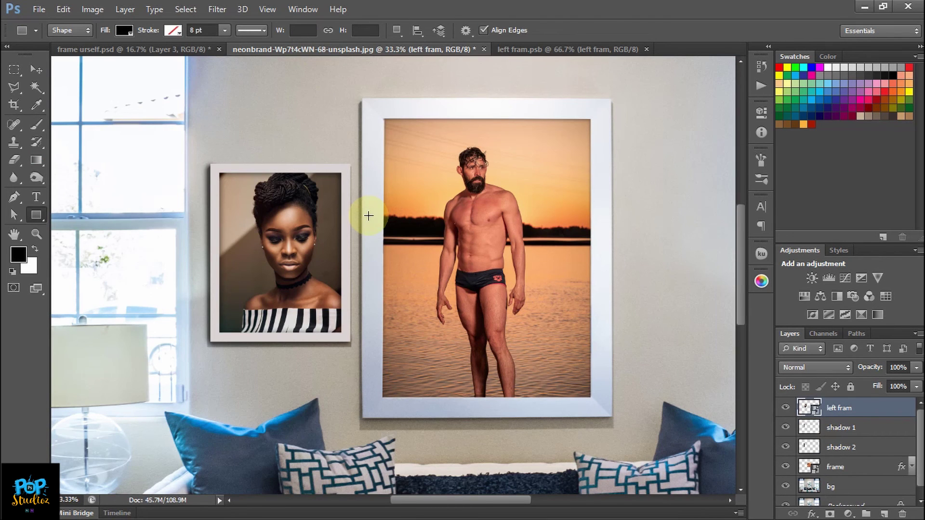
pyautogui.hotkey('ctrl', '-')
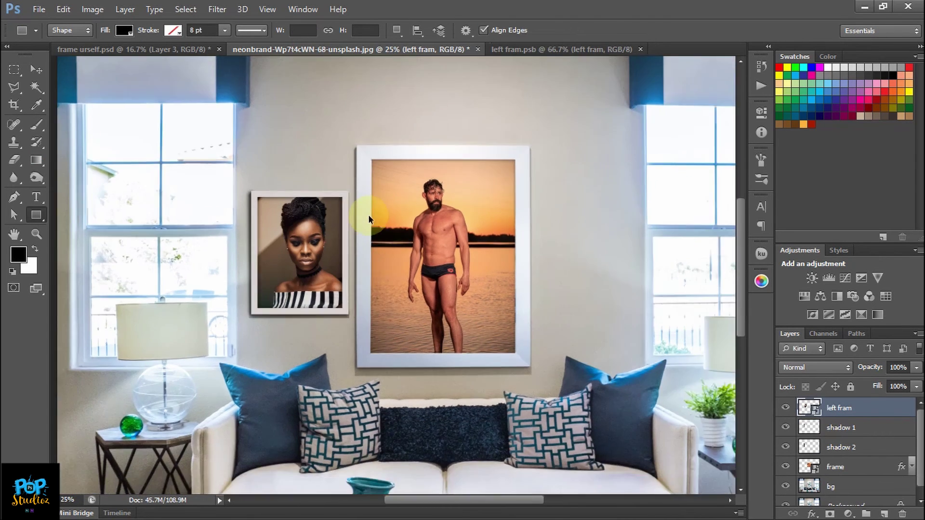
pyautogui.hotkey('ctrl', '-')
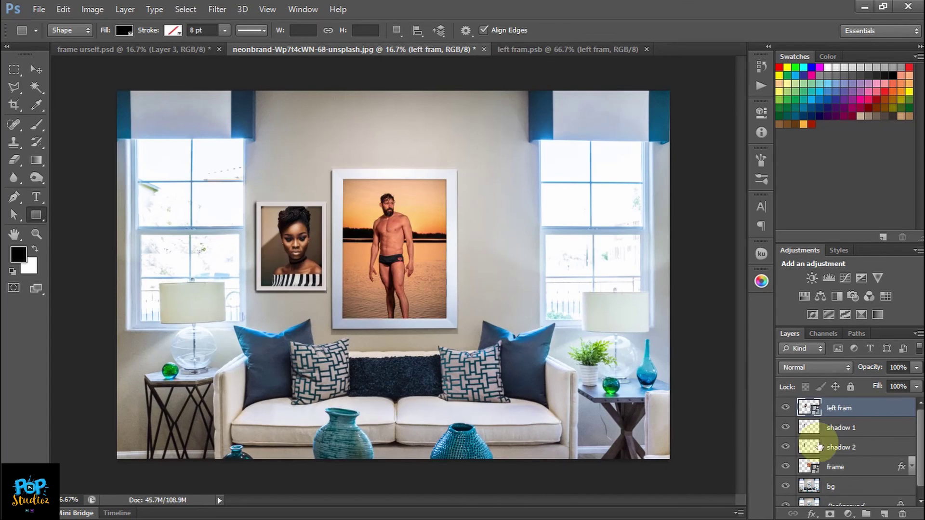
pyautogui.click(860, 425)
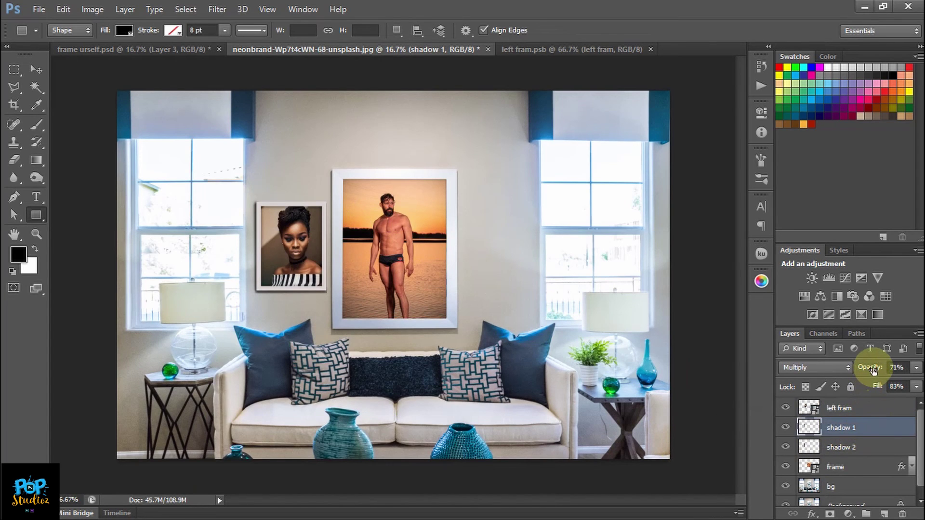
pyautogui.moveTo(871, 370); pyautogui.dragTo(867, 371)
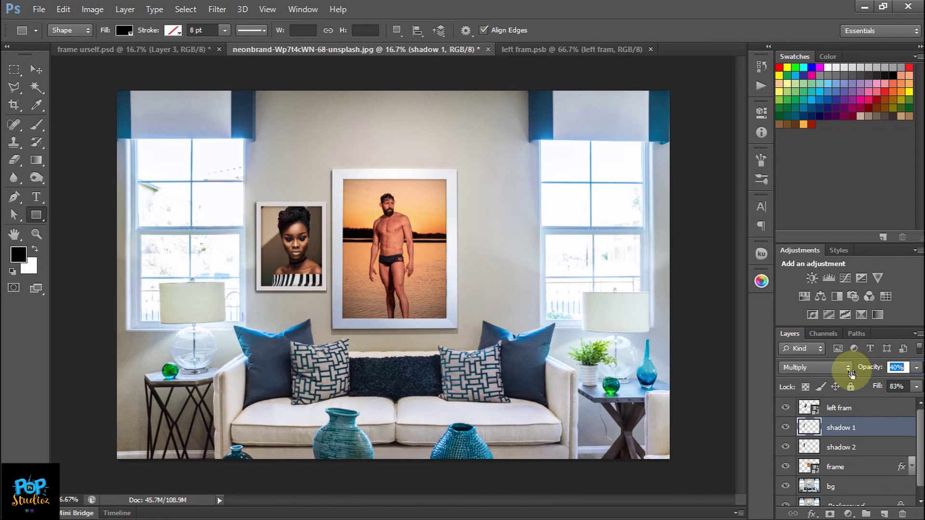
pyautogui.click(19, 219)
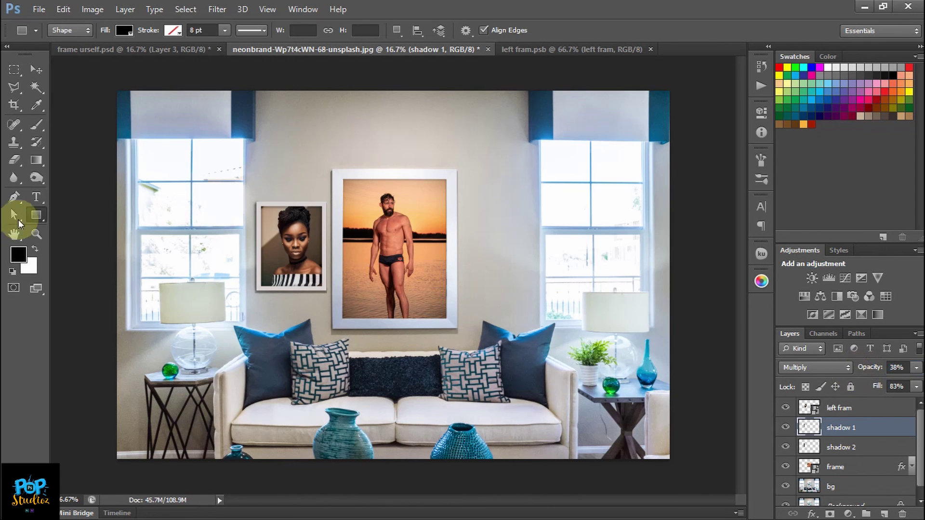
# Step: Zoom in to check the two frames, then set the shadow 2 layer to 51% opacity
pyautogui.click(33, 237)
pyautogui.click(312, 224)
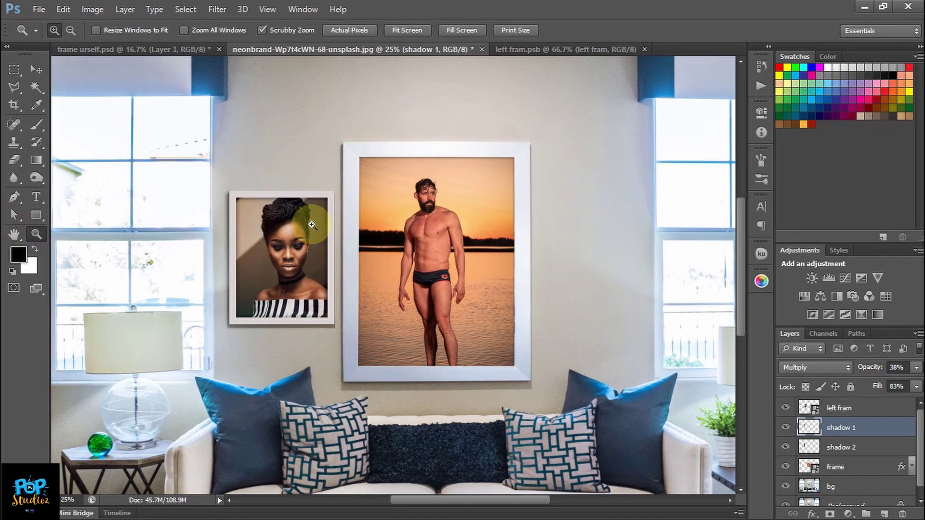
pyautogui.click(312, 225)
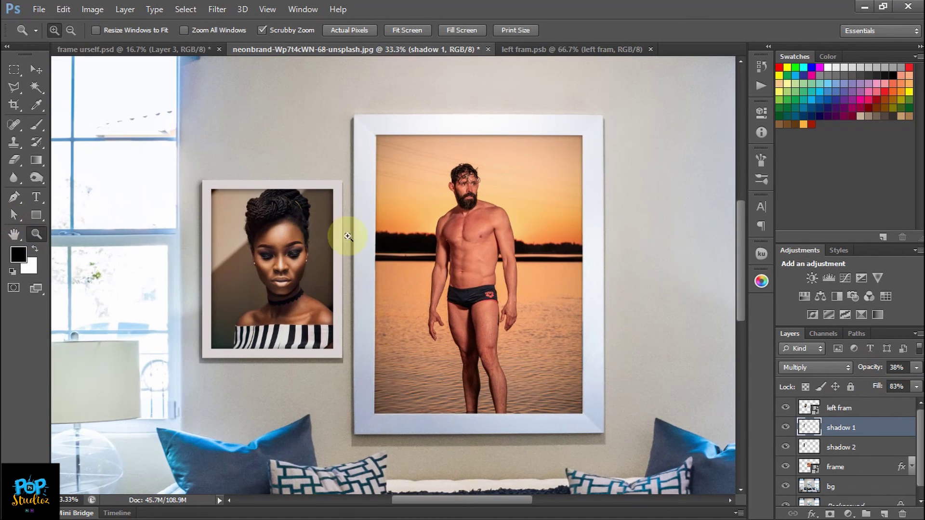
pyautogui.click(866, 448)
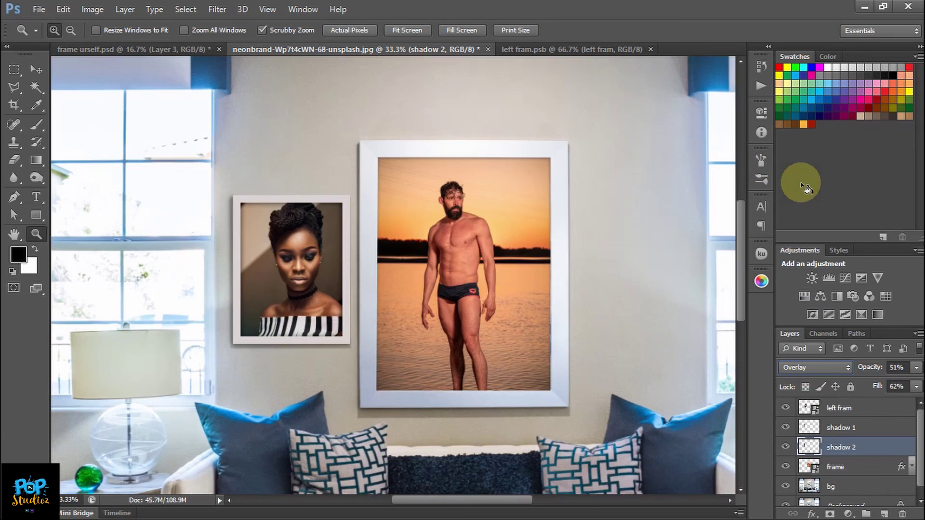
pyautogui.hotkey('ctrl', '-')
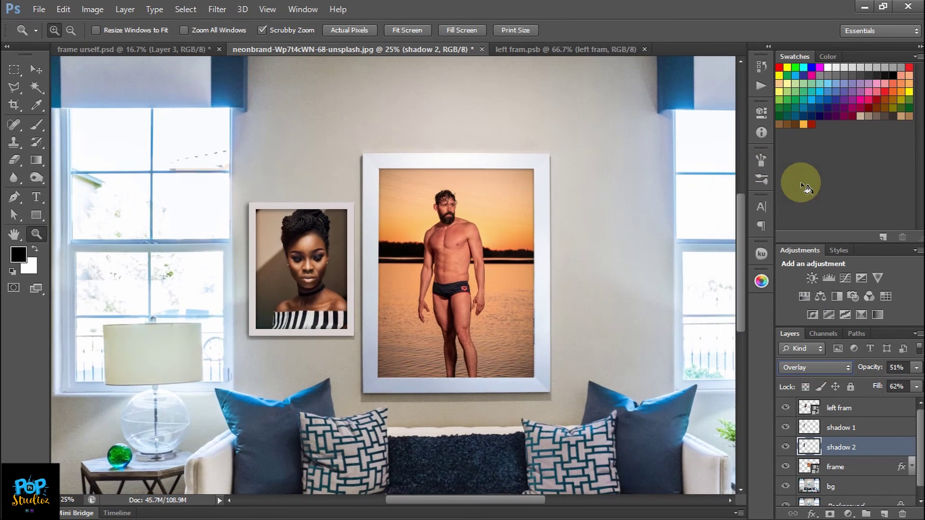
pyautogui.hotkey('ctrl', '-')
pyautogui.click(156, 46)
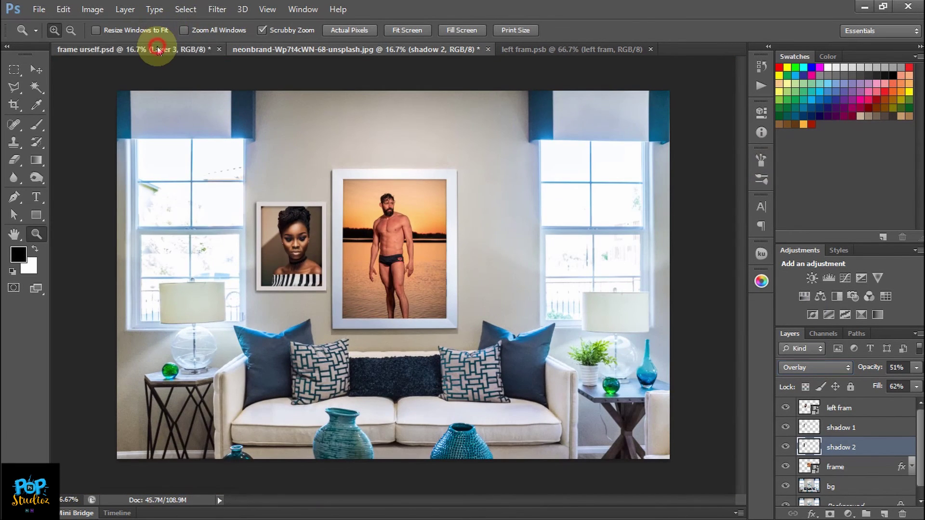
pyautogui.click(420, 49)
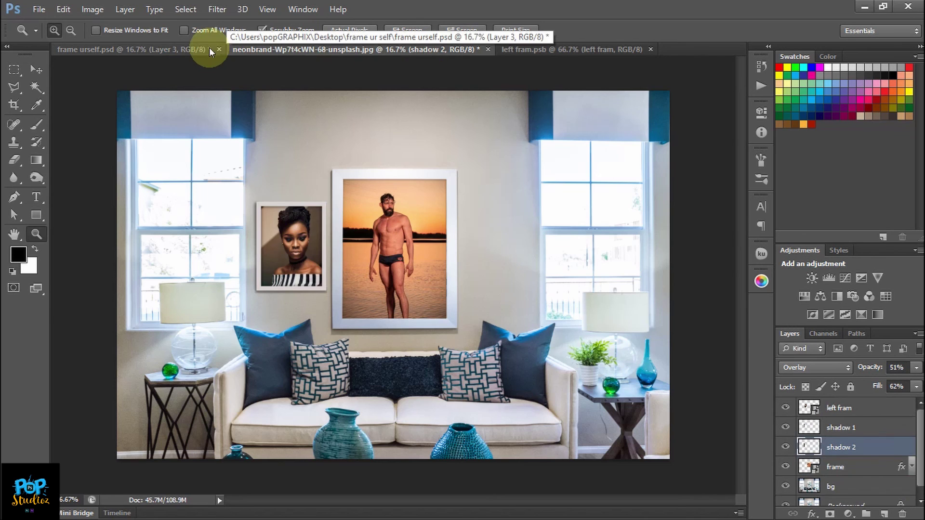
pyautogui.click(188, 49)
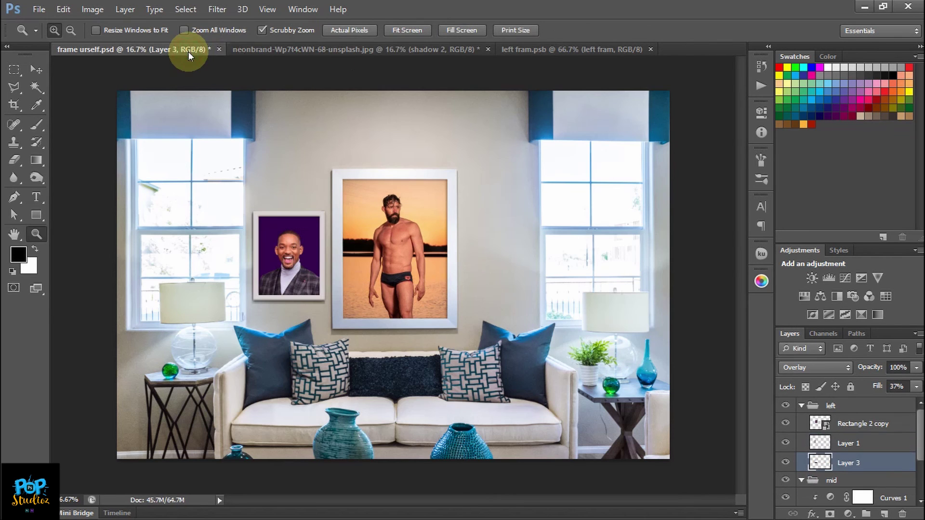
pyautogui.click(402, 45)
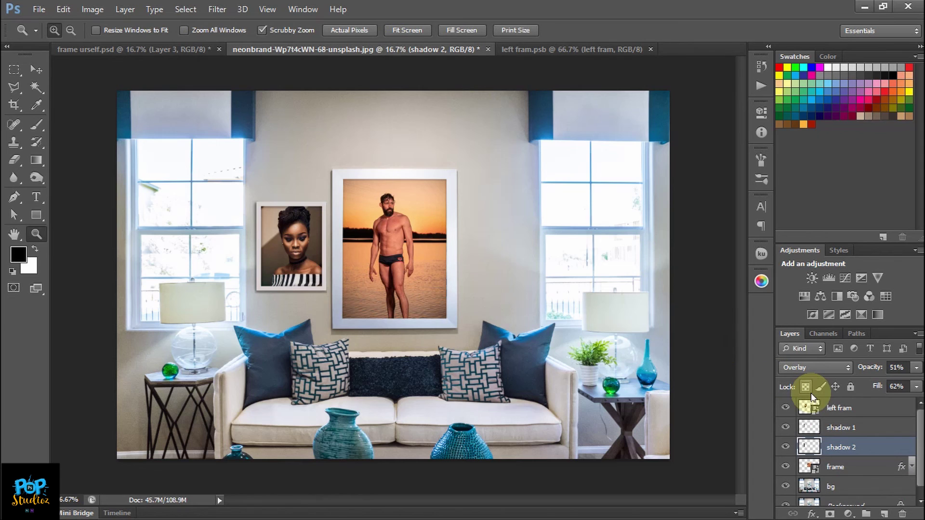